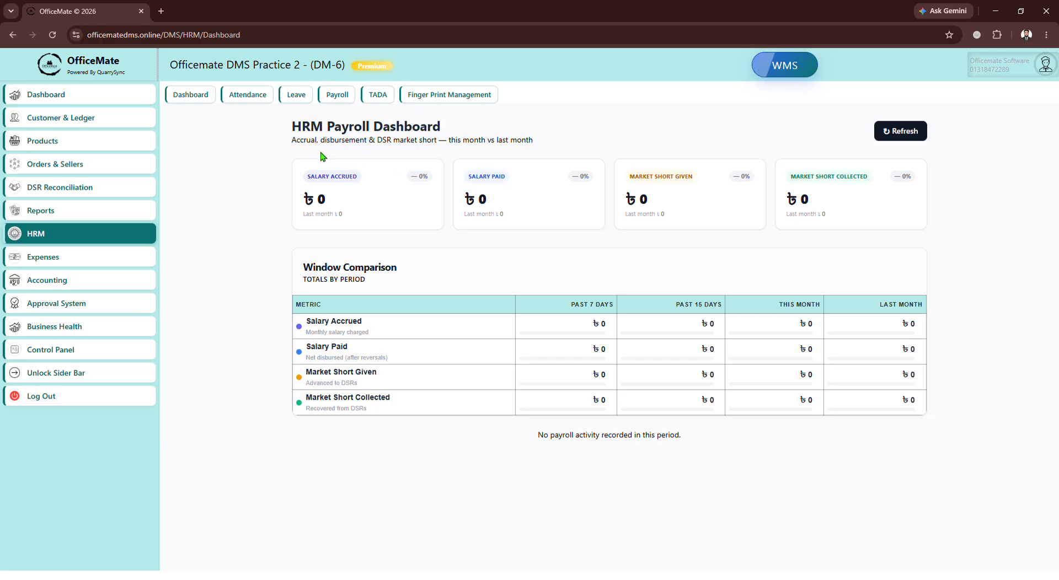
Open the attendance sheet and mark the first employee, the Direct Seller, as Present.
{"action": "left_click", "coordinate": [244, 99]}
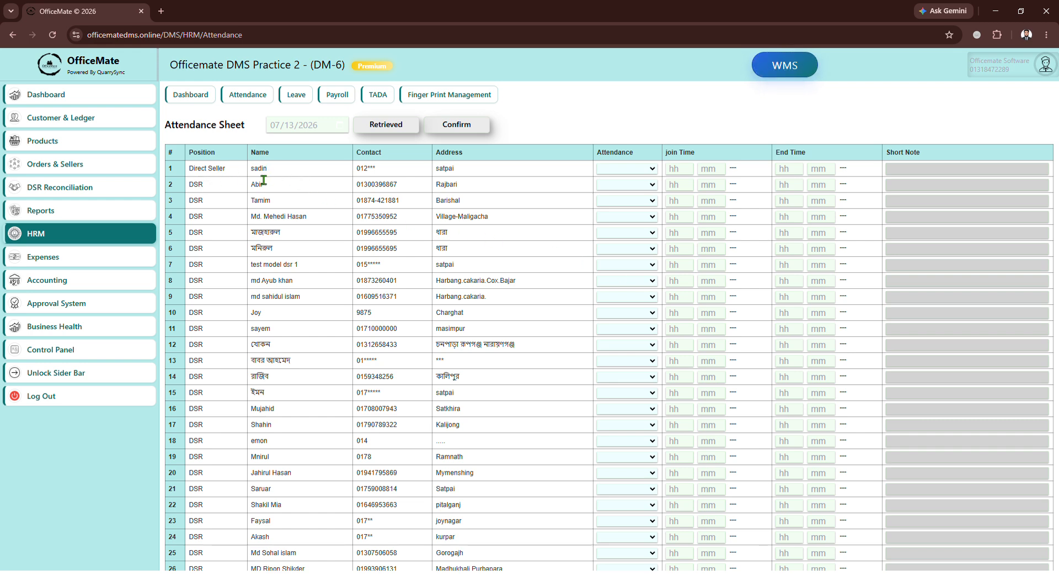
{"action": "left_click_drag", "start_coordinate": [266, 168], "coordinate": [254, 168]}
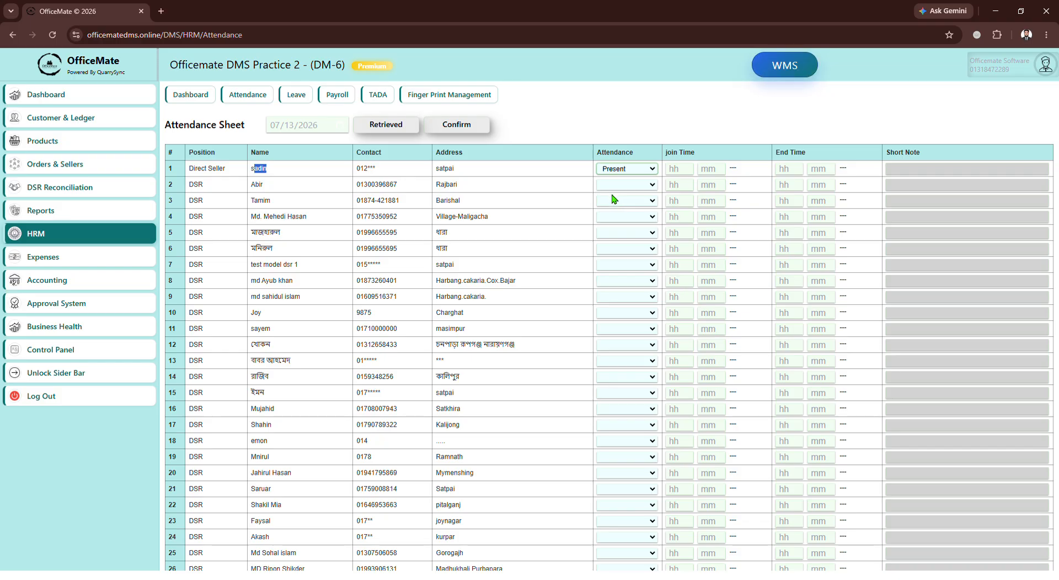
Set the first employee's join time to 9:20 AM.
{"action": "left_click", "coordinate": [688, 173]}
{"action": "type", "text": "9"}
{"action": "left_click", "coordinate": [711, 176]}
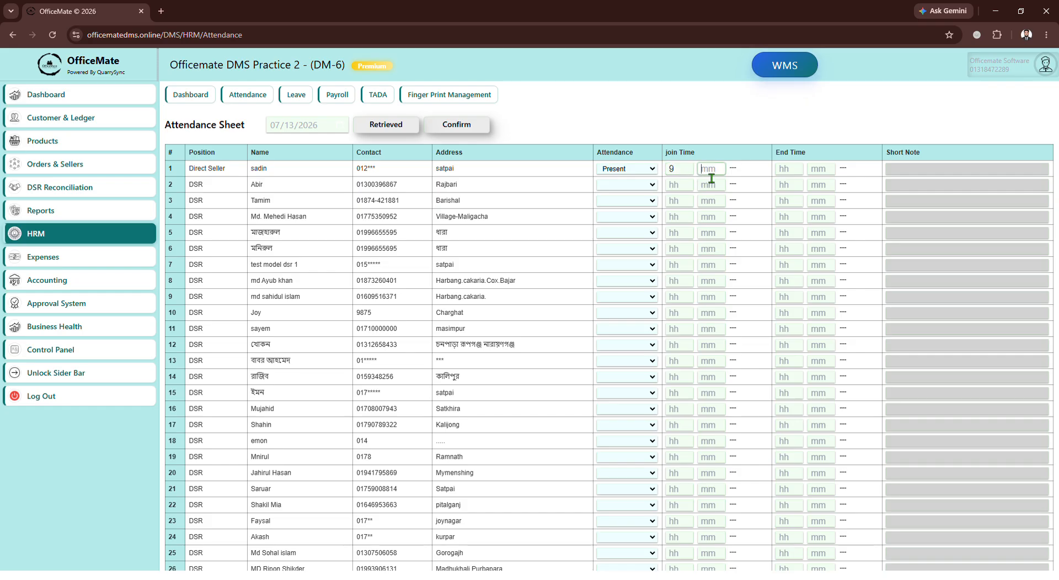
{"action": "type", "text": "20"}
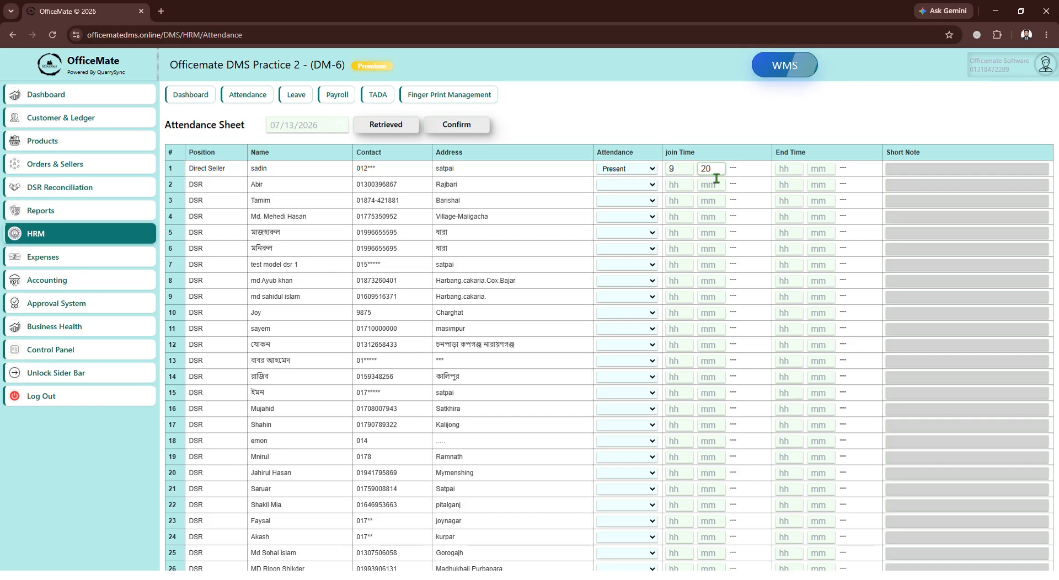
{"action": "left_click", "coordinate": [738, 173]}
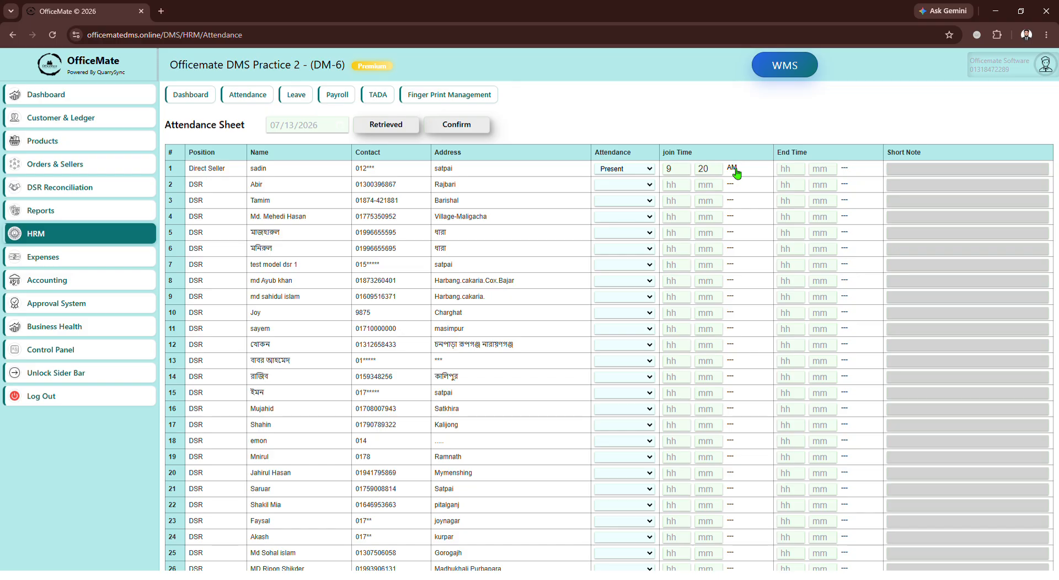
Set the first employee's end time to 6:30 PM.
{"action": "left_click", "coordinate": [793, 172]}
{"action": "type", "text": "66"}
{"action": "key", "text": "Tab"}
{"action": "type", "text": "30"}
{"action": "left_click", "coordinate": [850, 171]}
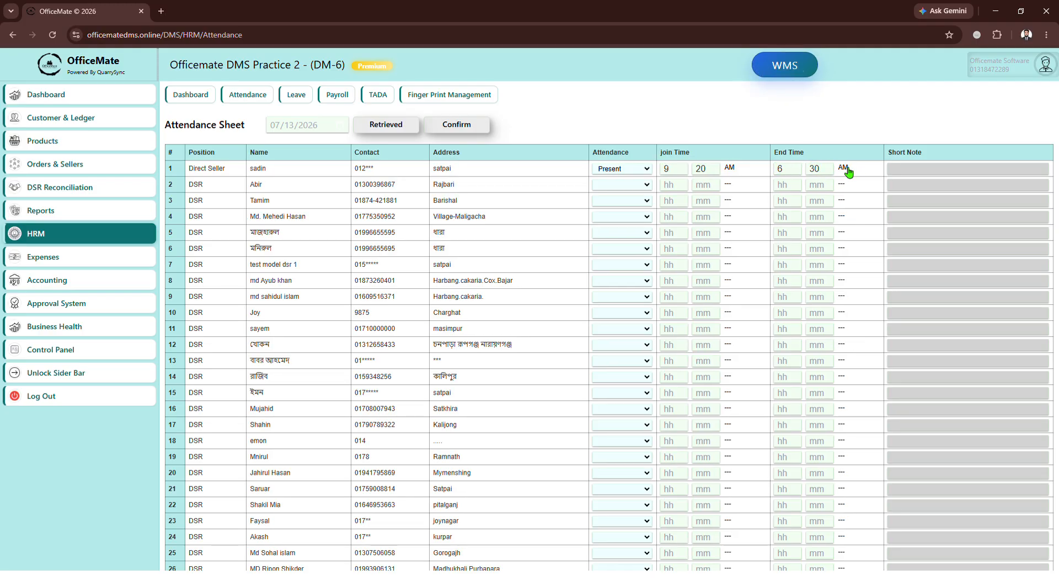
{"action": "left_click", "coordinate": [911, 171]}
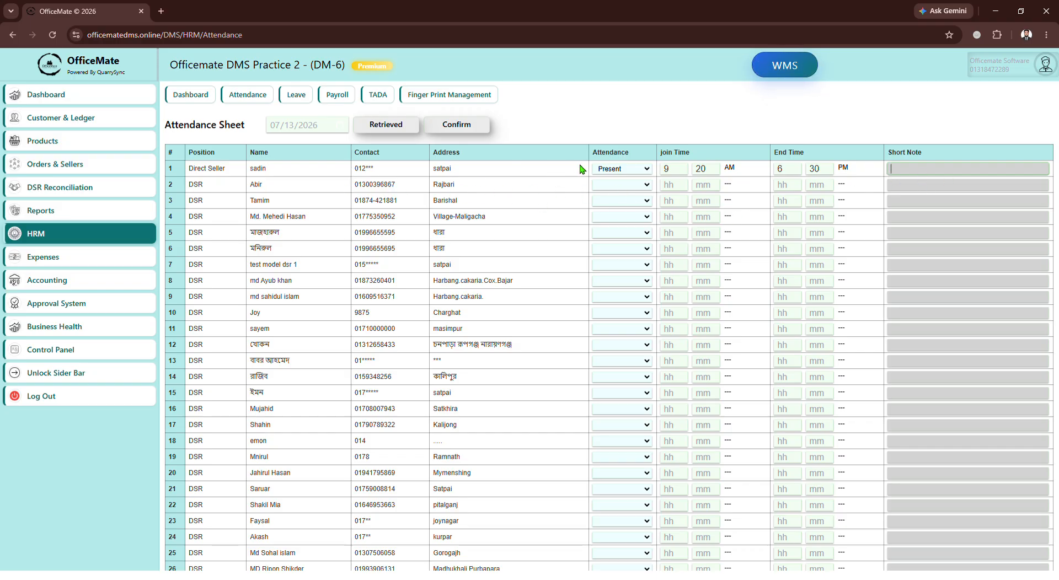
Save the attendance sheet with Update Attendance.
{"action": "scroll", "coordinate": [818, 327], "scroll_direction": "down", "scroll_amount": 8}
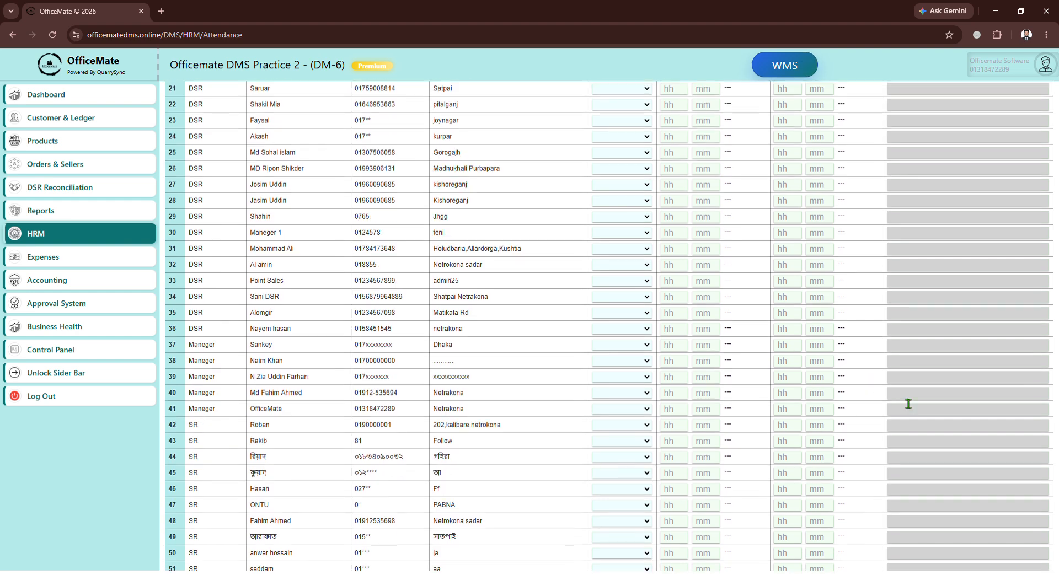
{"action": "scroll", "coordinate": [946, 448], "scroll_direction": "down", "scroll_amount": 7}
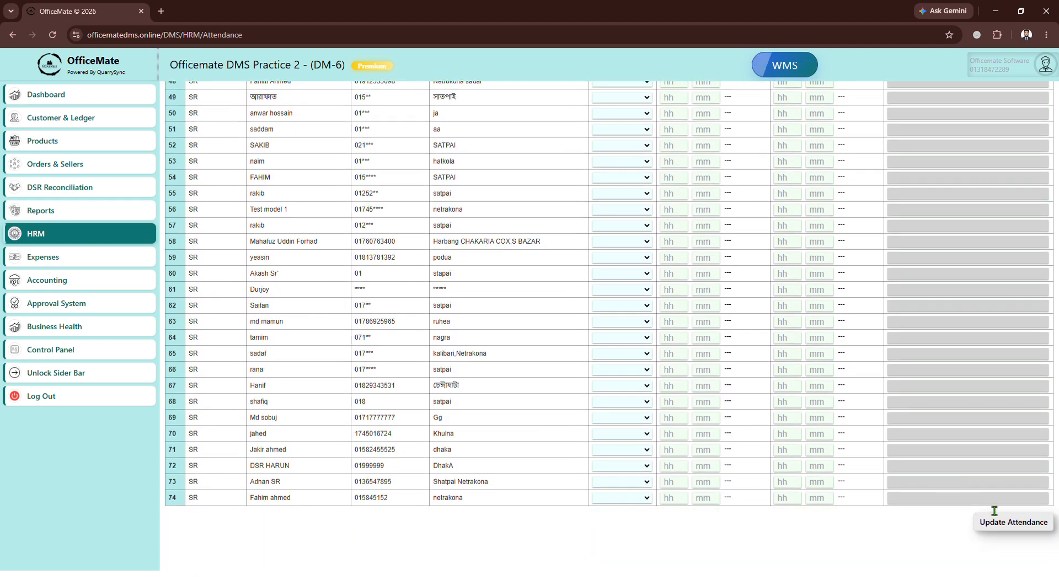
{"action": "left_click", "coordinate": [1004, 533]}
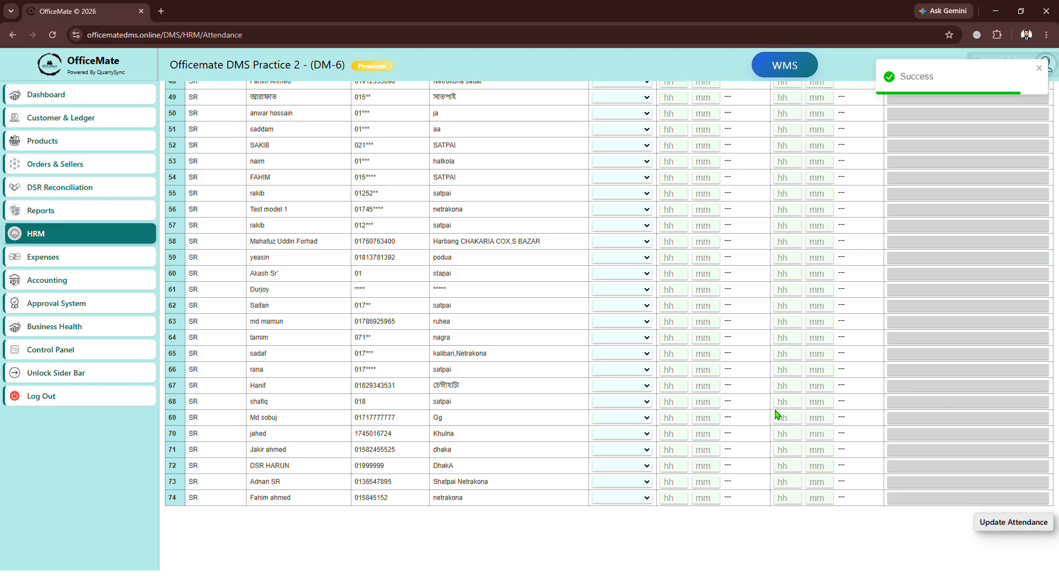
Retrieve the attendance sheet and confirm it for 07/13/2026.
{"action": "scroll", "coordinate": [586, 309], "scroll_direction": "up", "scroll_amount": 15}
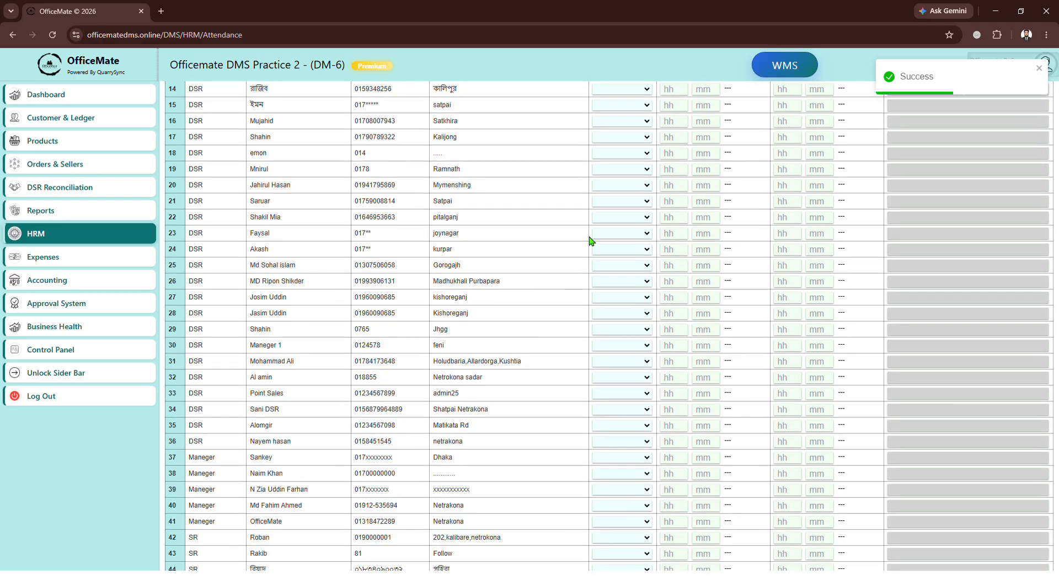
{"action": "scroll", "coordinate": [590, 241], "scroll_direction": "up", "scroll_amount": 1}
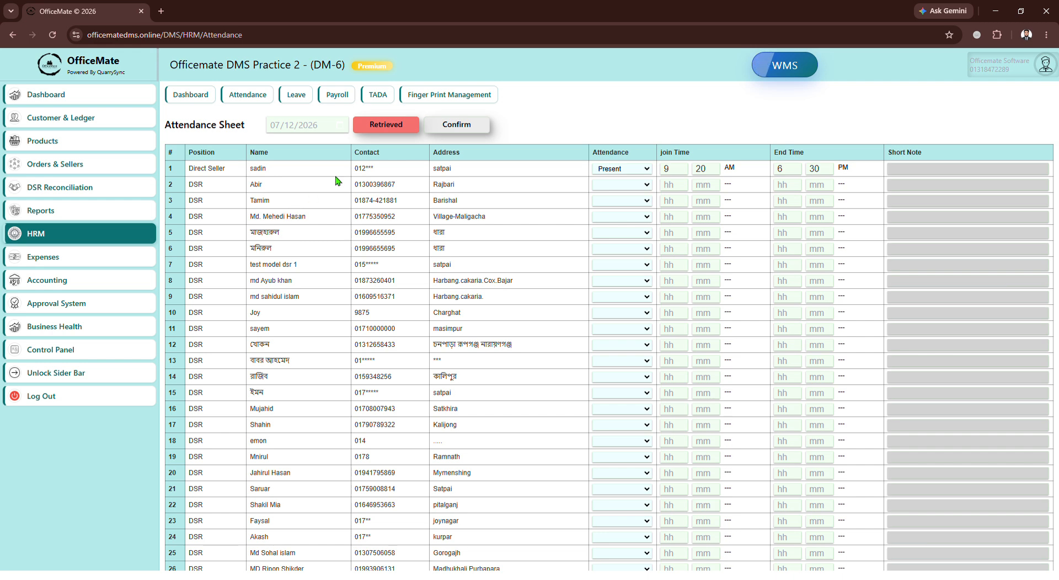
{"action": "left_click", "coordinate": [385, 126]}
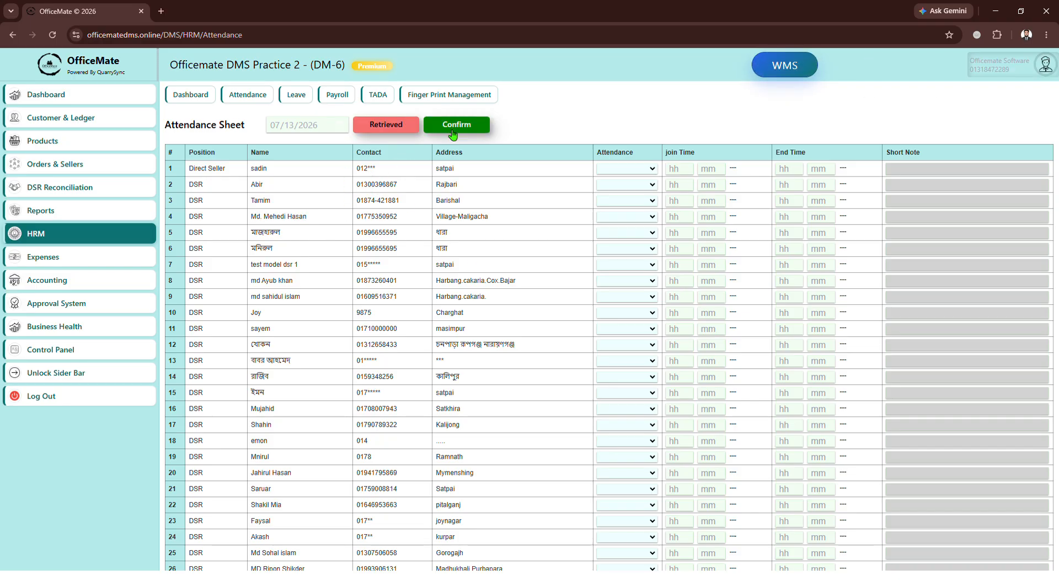
{"action": "left_click", "coordinate": [386, 125]}
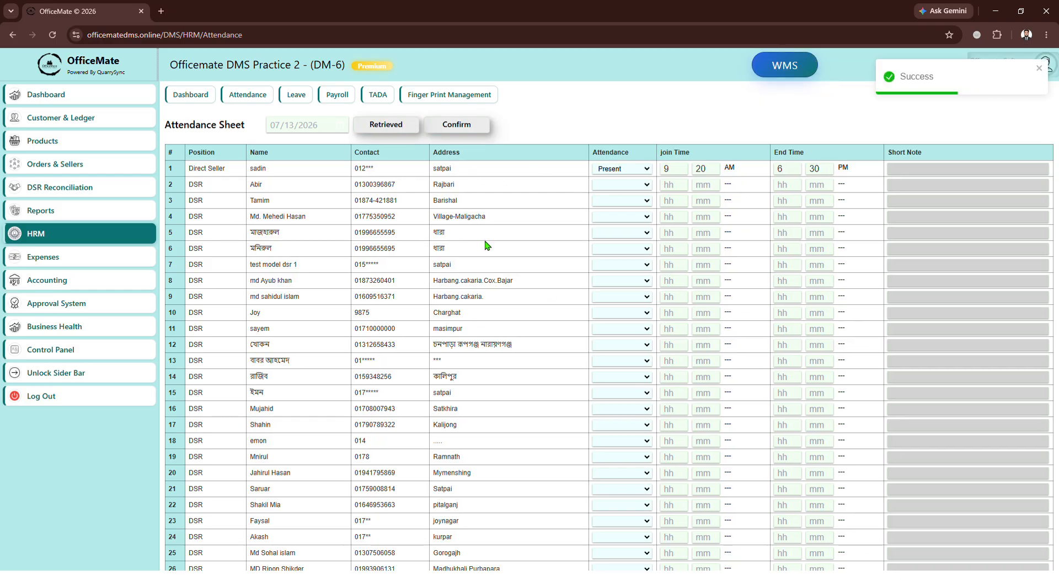
Open leave management and start a new leave entry.
{"action": "left_click", "coordinate": [297, 96]}
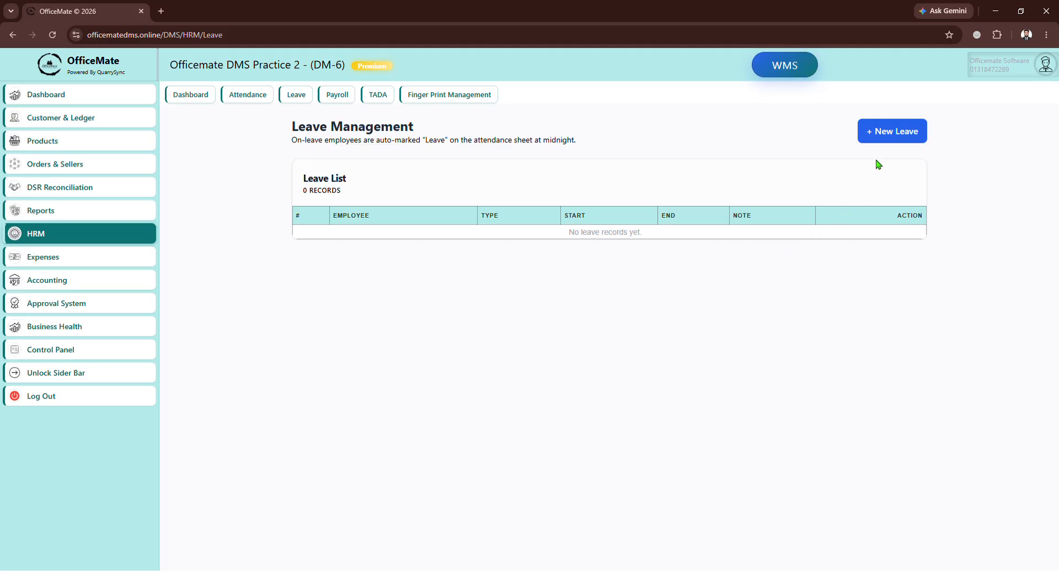
{"action": "left_click", "coordinate": [886, 137]}
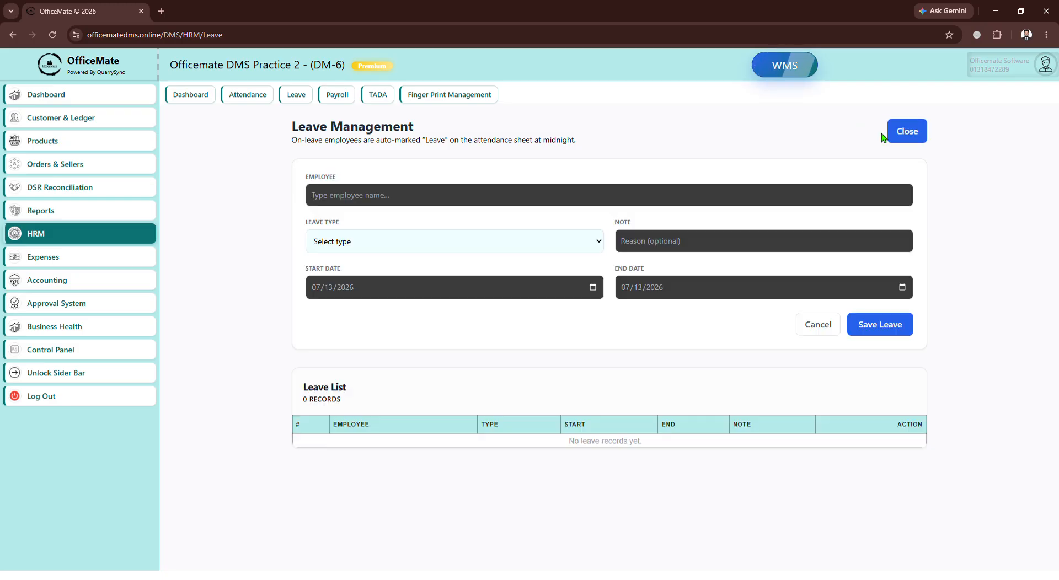
Search employees for 'fa', pick the second match, and set the leave type to Sick.
{"action": "left_click", "coordinate": [361, 205]}
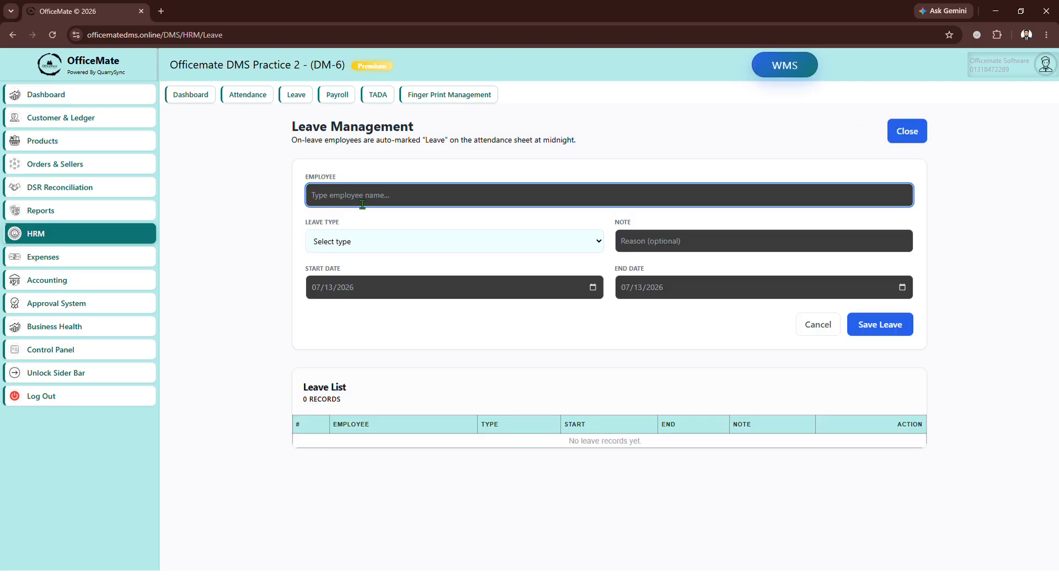
{"action": "type", "text": "fa"}
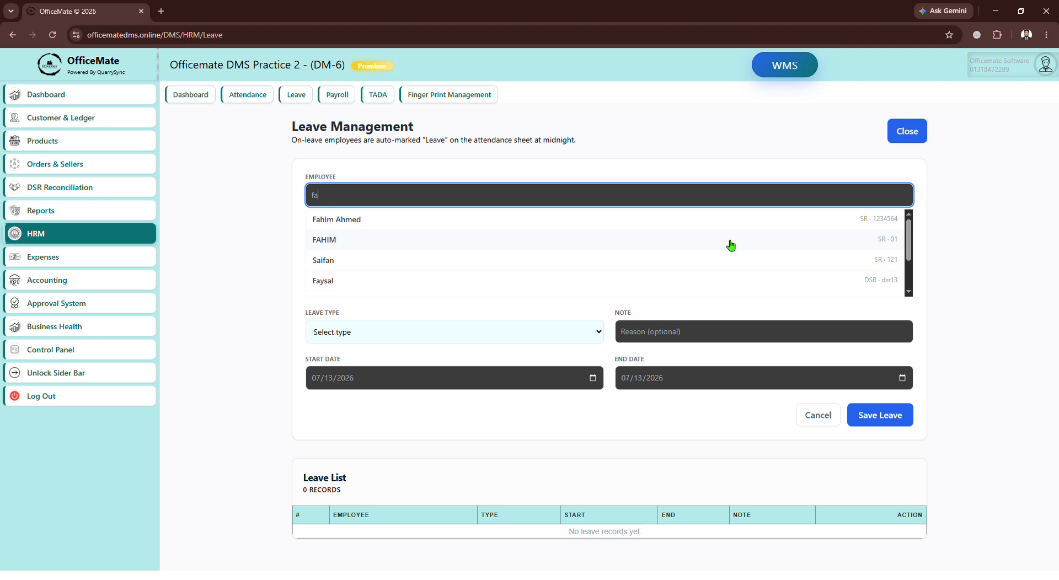
{"action": "left_click", "coordinate": [508, 252]}
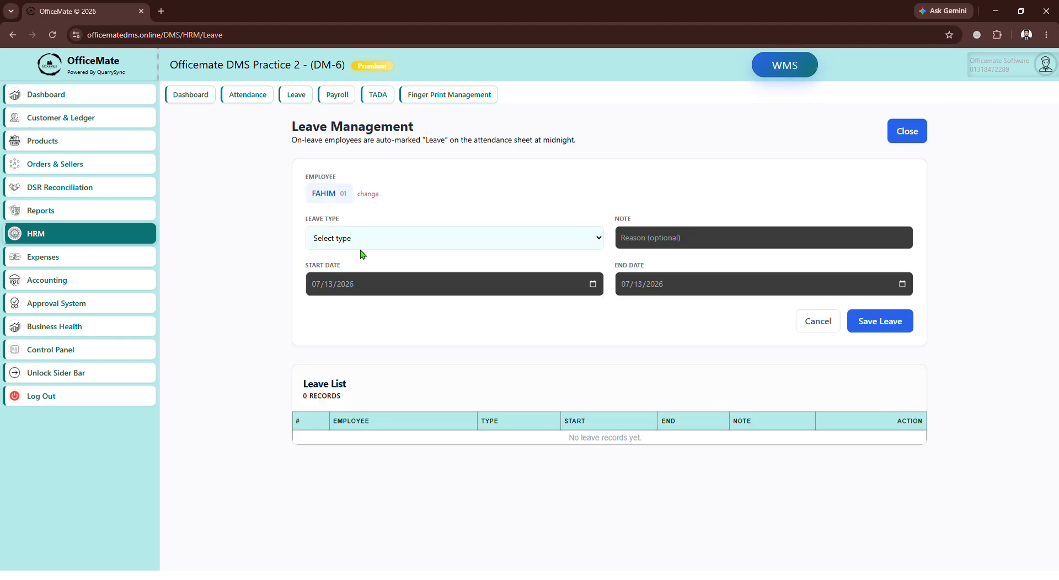
{"action": "left_click", "coordinate": [444, 239]}
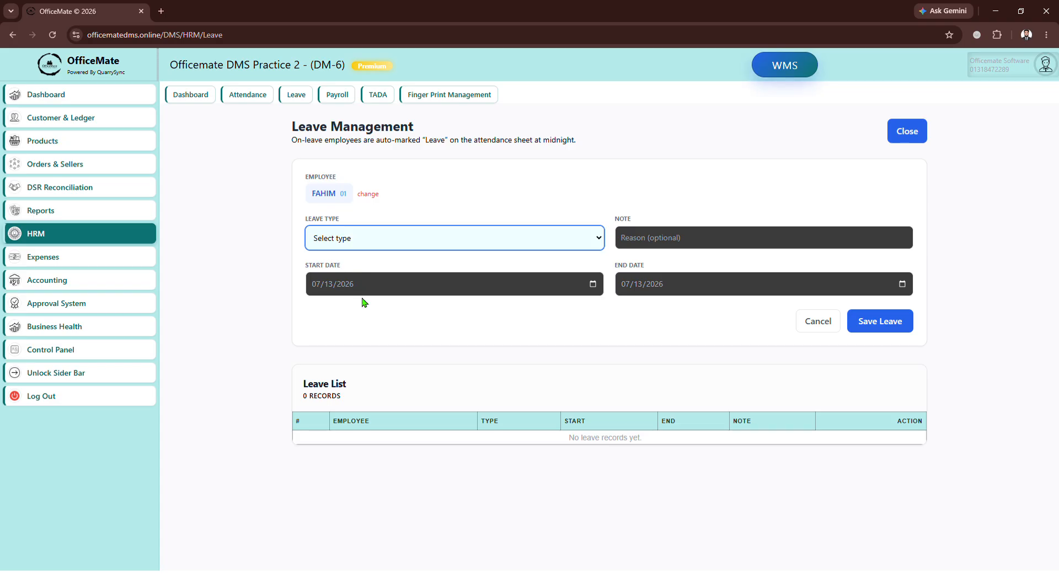
{"action": "left_click", "coordinate": [333, 276]}
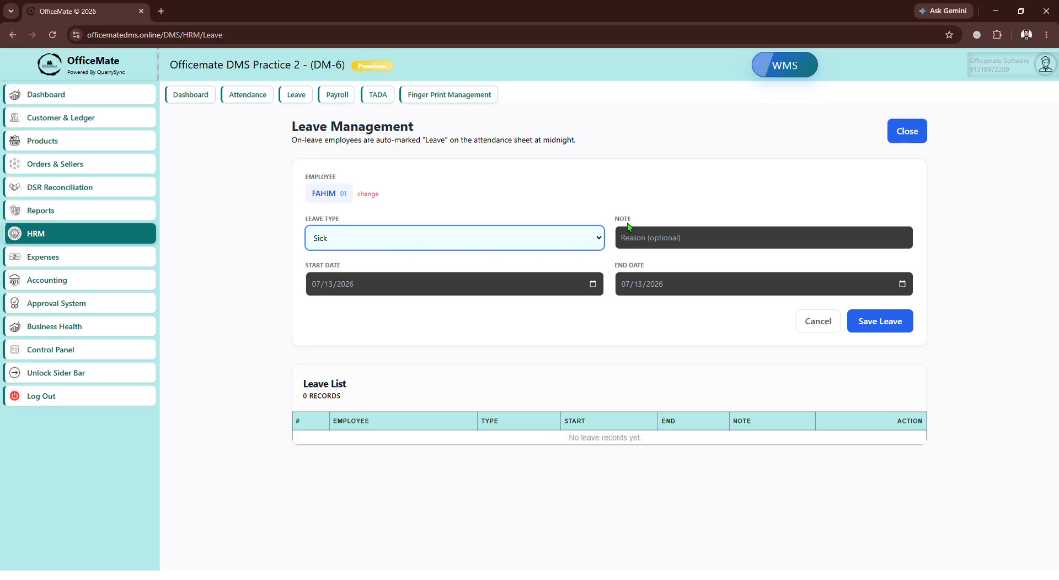
Set the leave end date to 14 Jul 2026 and save the leave.
{"action": "left_click", "coordinate": [636, 246]}
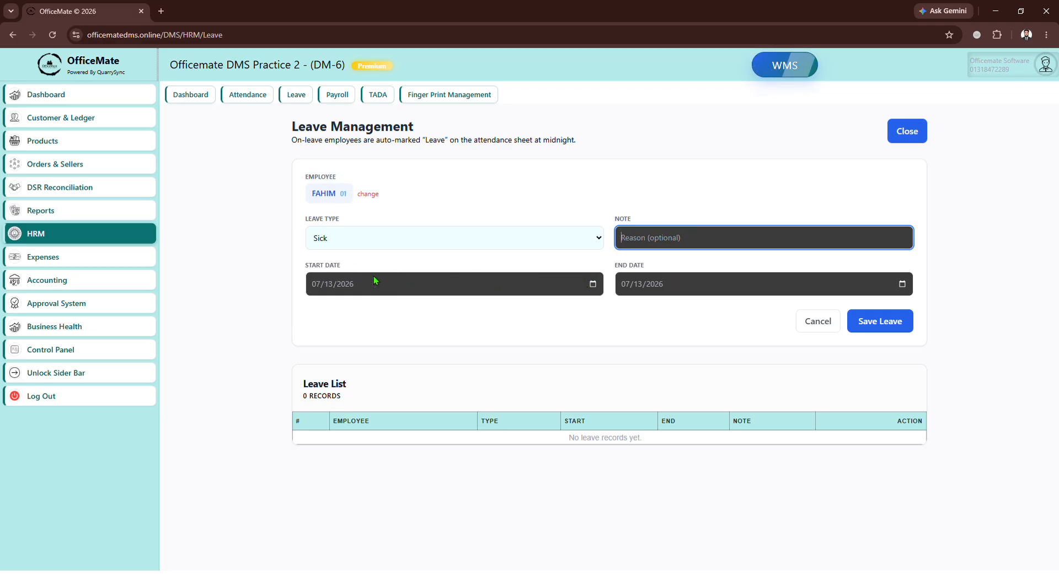
{"action": "left_click", "coordinate": [594, 285]}
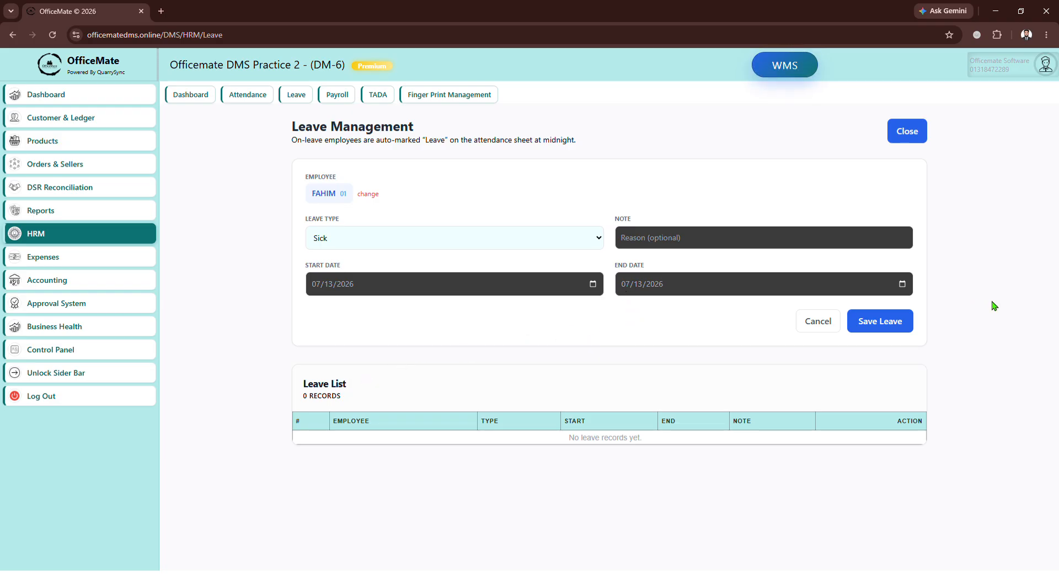
{"action": "left_click", "coordinate": [903, 284]}
{"action": "left_click", "coordinate": [663, 372]}
{"action": "left_click", "coordinate": [880, 329]}
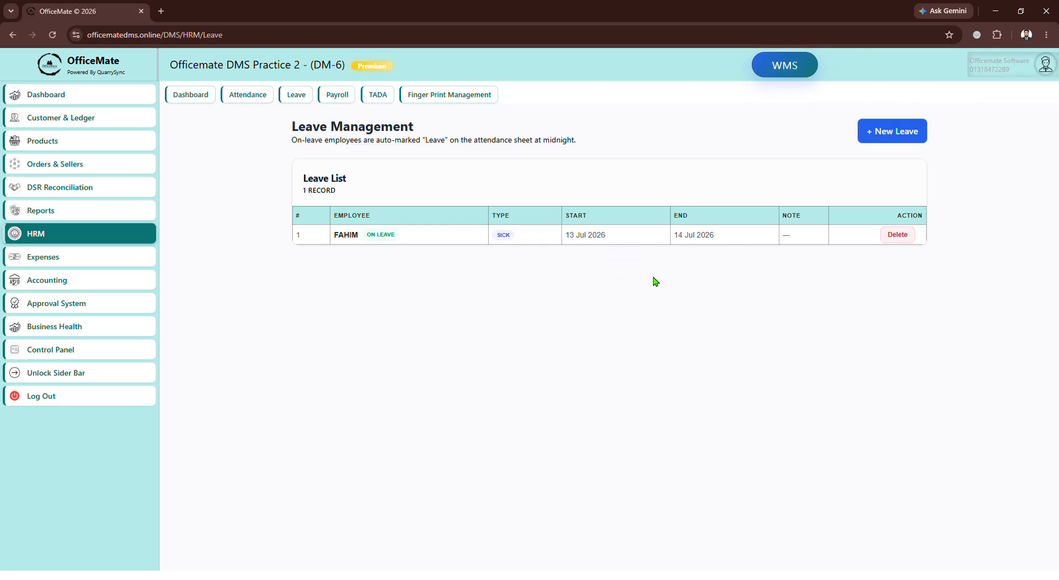
Open the payroll overview and examine the second employee's monthly salary and payable balance.
{"action": "left_click", "coordinate": [337, 98]}
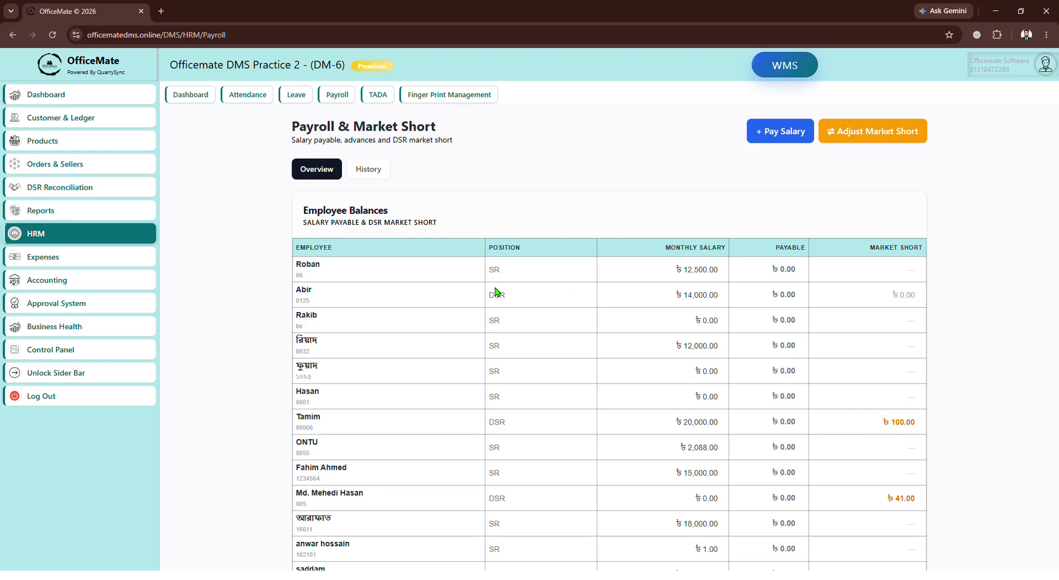
{"action": "double_click", "coordinate": [304, 291]}
{"action": "left_click_drag", "start_coordinate": [676, 306], "coordinate": [711, 304]}
{"action": "left_click", "coordinate": [715, 303]}
{"action": "left_click_drag", "start_coordinate": [787, 303], "coordinate": [799, 302]}
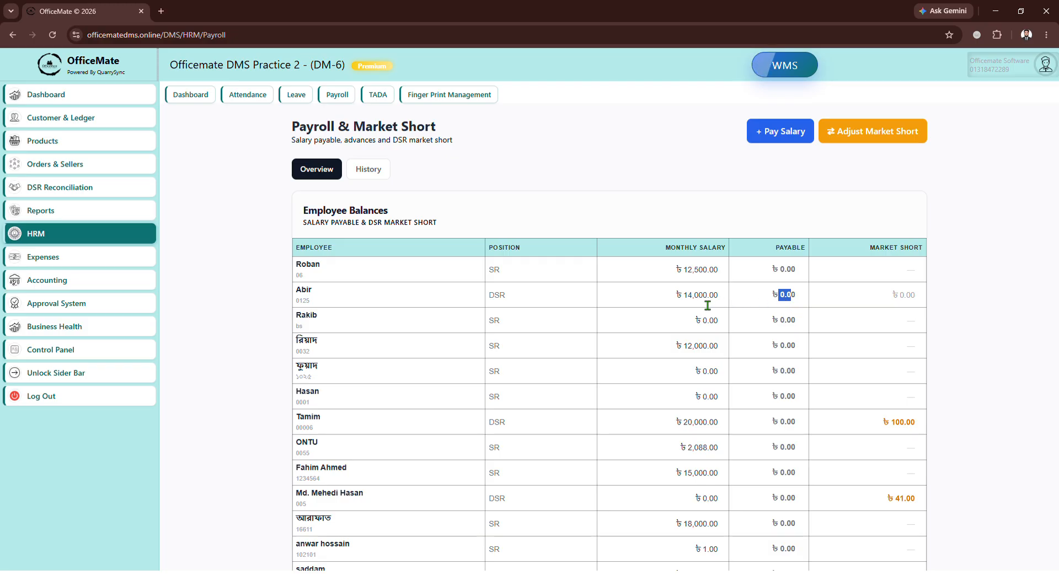
{"action": "left_click", "coordinate": [785, 304]}
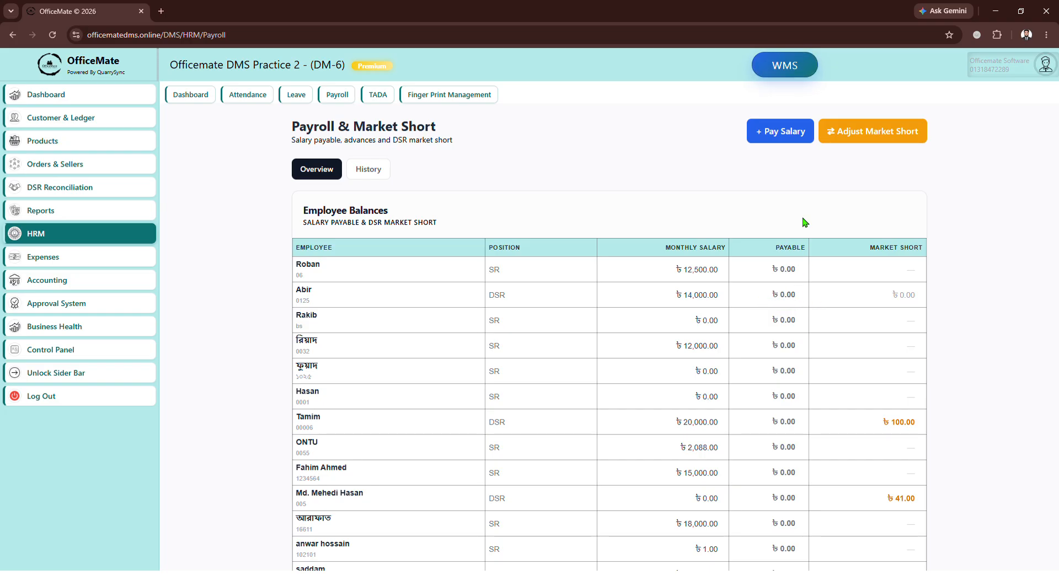
Start a salary payment for the second employee, paid from the cash counter account.
{"action": "left_click", "coordinate": [767, 137]}
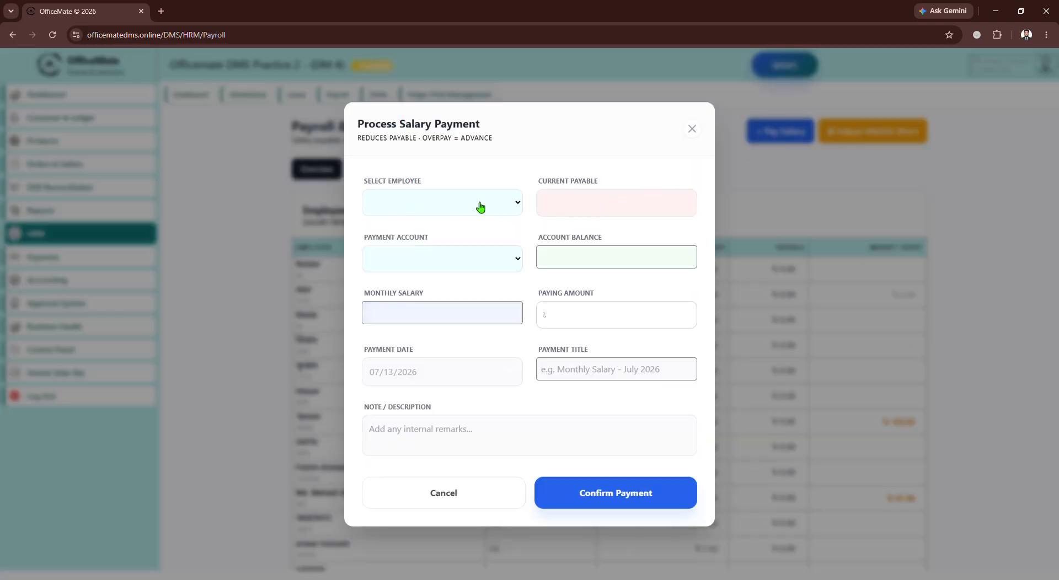
{"action": "left_click", "coordinate": [480, 206]}
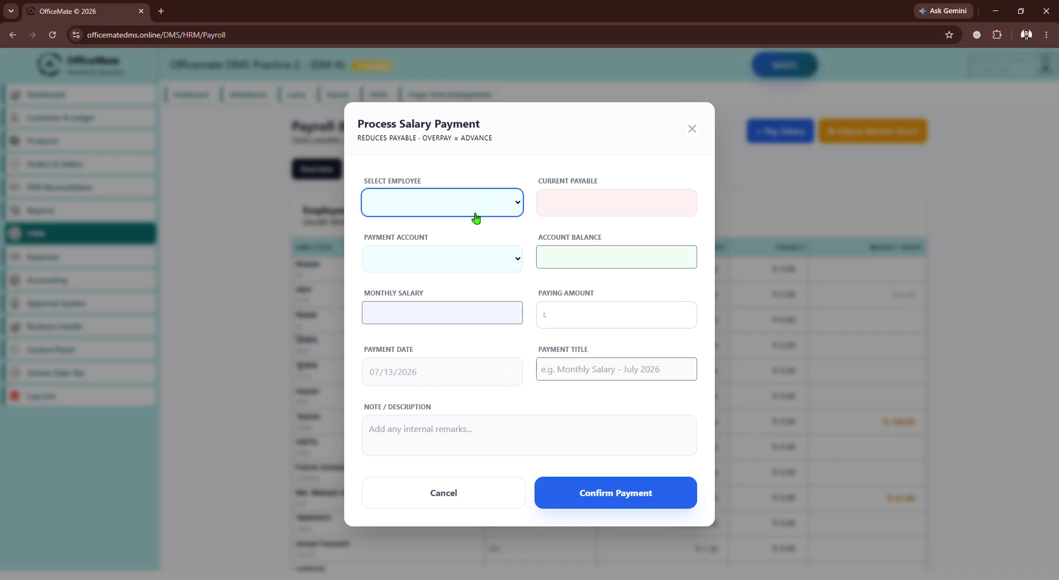
{"action": "left_click", "coordinate": [403, 257]}
{"action": "left_click", "coordinate": [507, 261]}
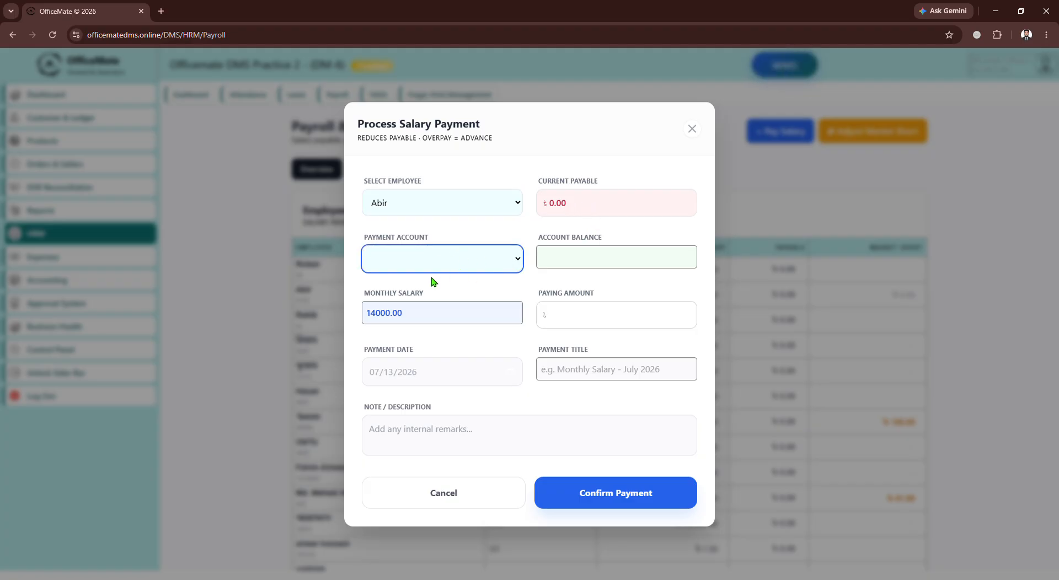
{"action": "left_click", "coordinate": [414, 360]}
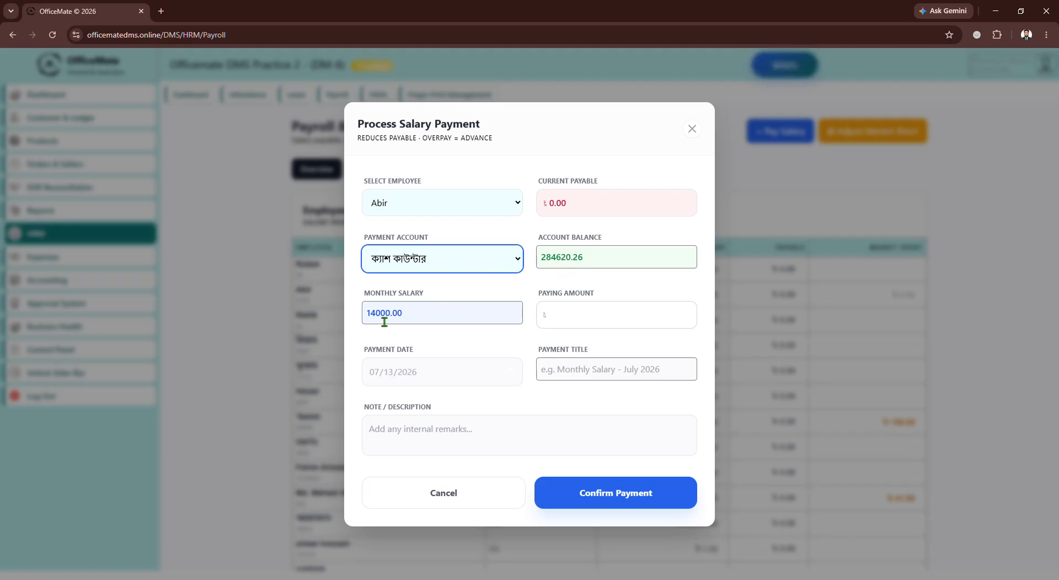
Set the paying amount to 2000.
{"action": "left_click", "coordinate": [574, 323]}
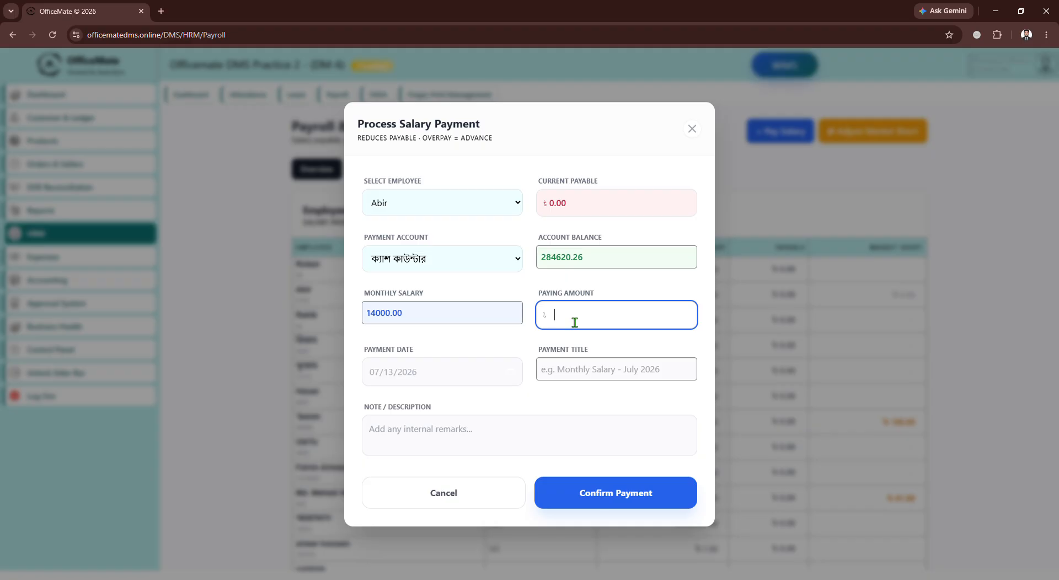
{"action": "type", "text": "2000"}
{"action": "left_click", "coordinate": [442, 376]}
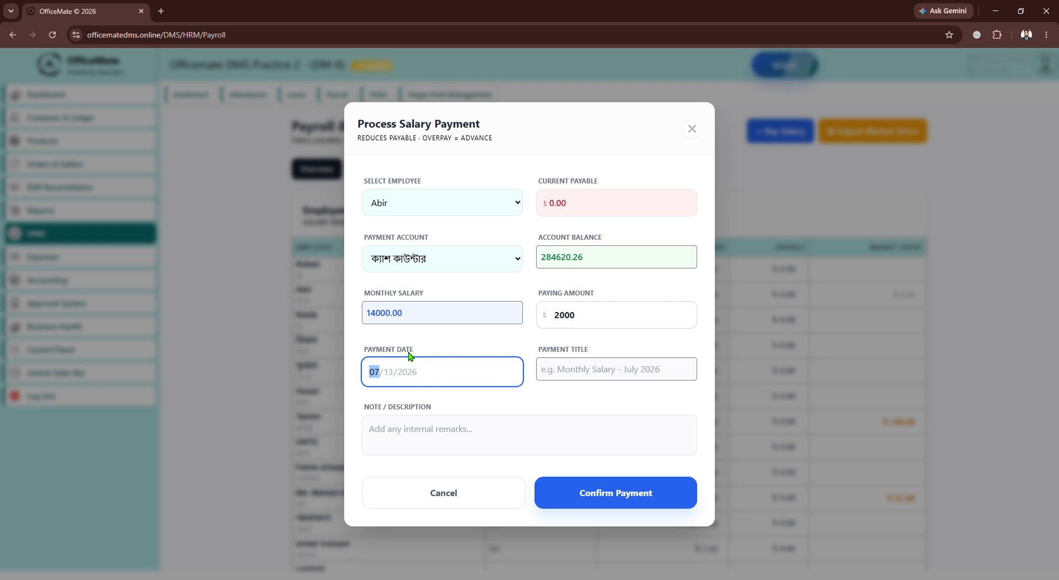
{"action": "left_click", "coordinate": [430, 356]}
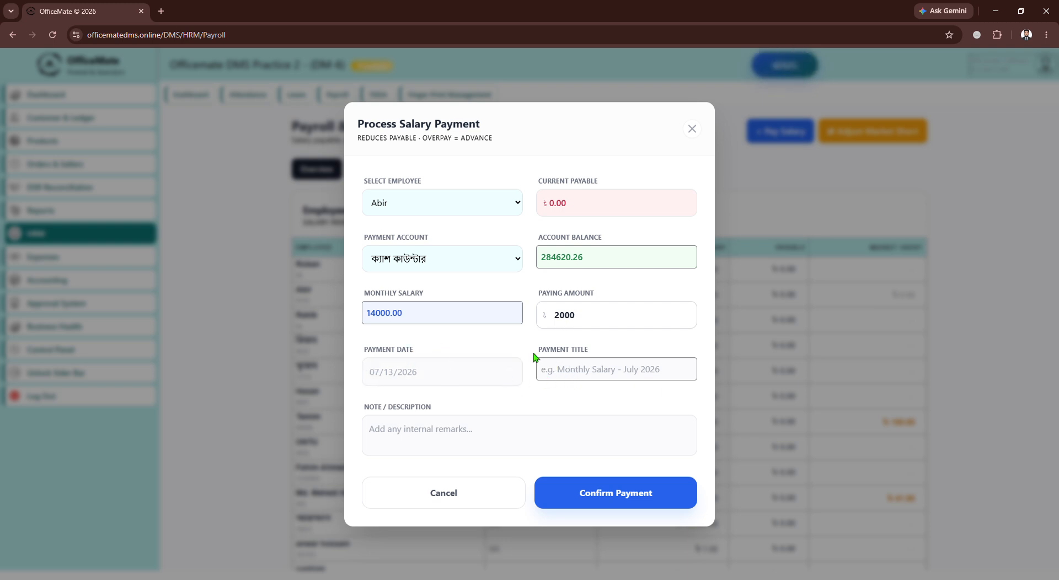
Confirm the salary payment without a title or note, and close the payment receipt.
{"action": "left_click", "coordinate": [574, 373]}
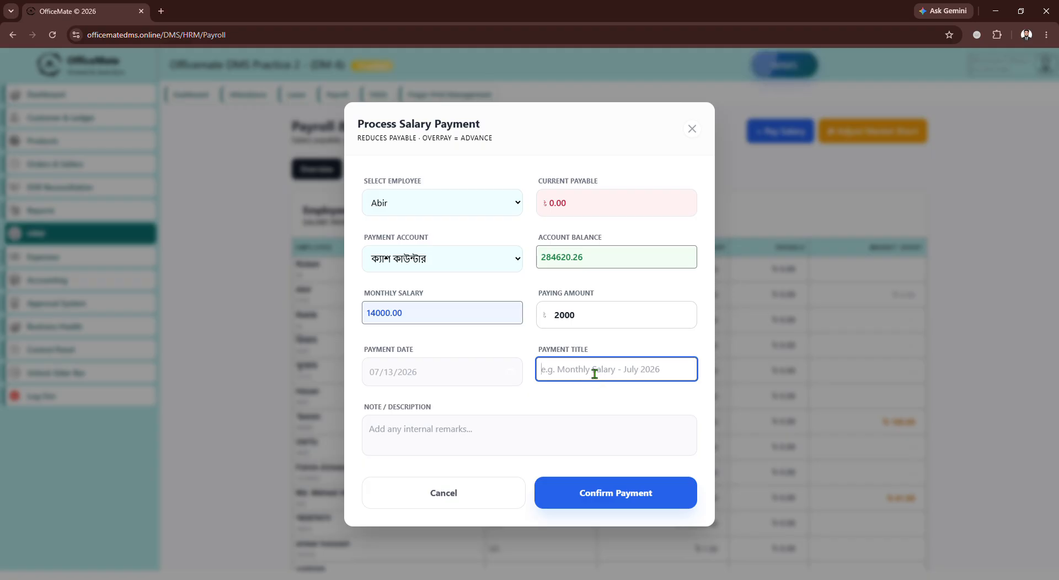
{"action": "left_click", "coordinate": [438, 438]}
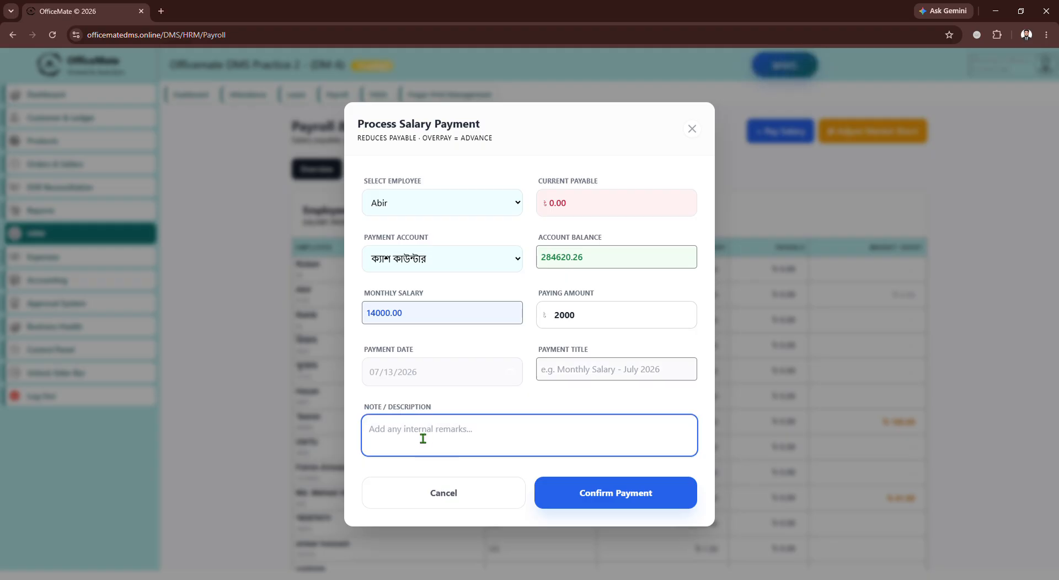
{"action": "left_click", "coordinate": [606, 497]}
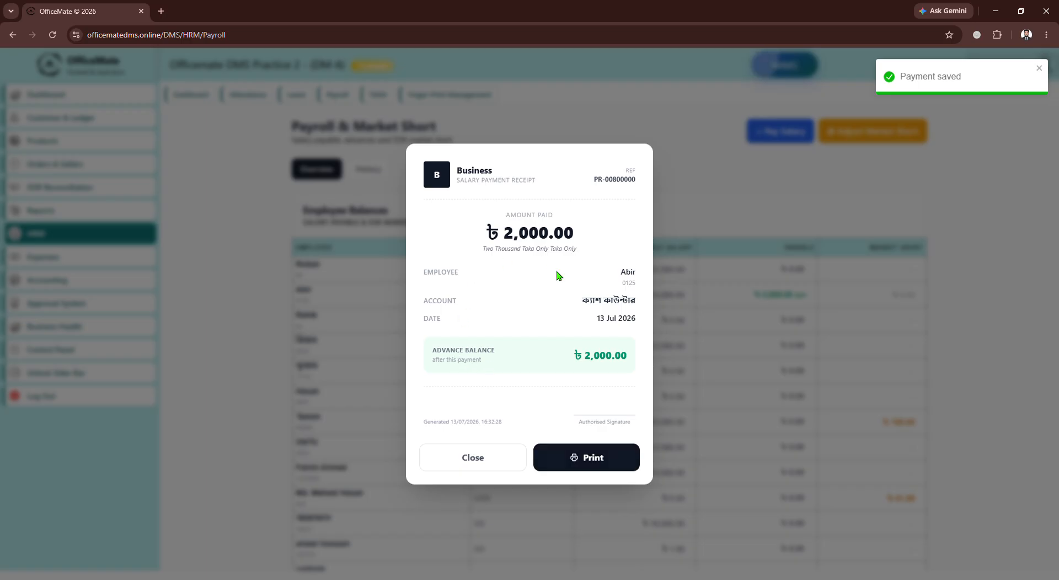
{"action": "left_click_drag", "start_coordinate": [431, 353], "coordinate": [494, 353]}
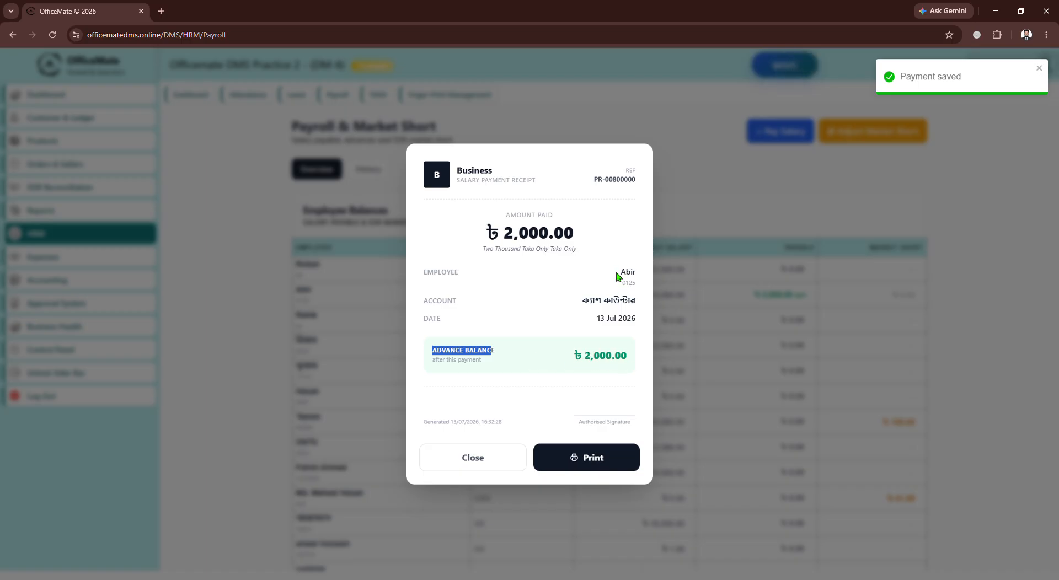
{"action": "left_click", "coordinate": [476, 458]}
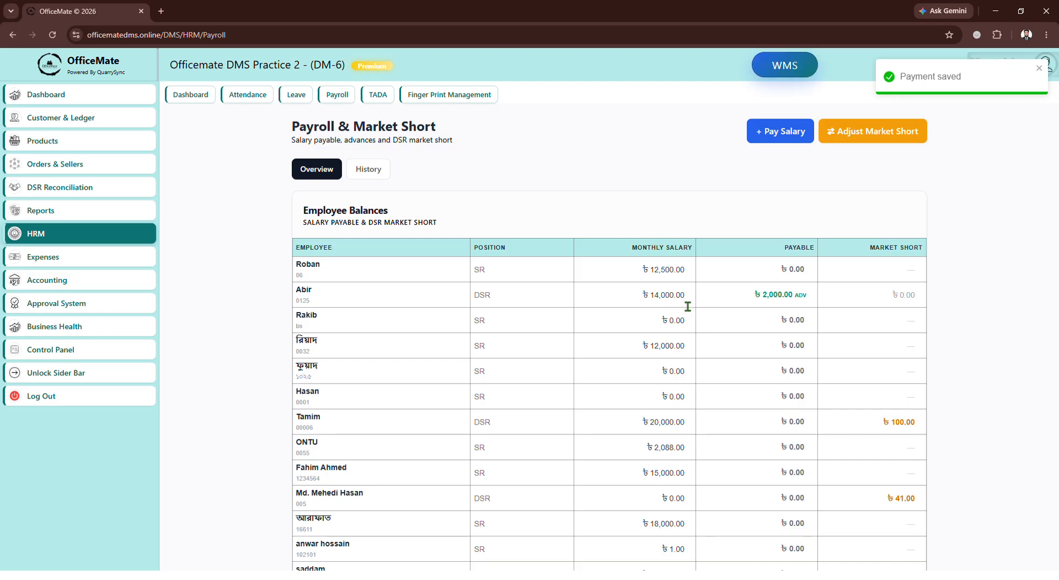
Examine the employee balances and the latest disbursement in the payroll ledger.
{"action": "left_click_drag", "start_coordinate": [808, 300], "coordinate": [797, 302]}
{"action": "left_click", "coordinate": [754, 303]}
{"action": "scroll", "coordinate": [682, 310], "scroll_direction": "down", "scroll_amount": 8}
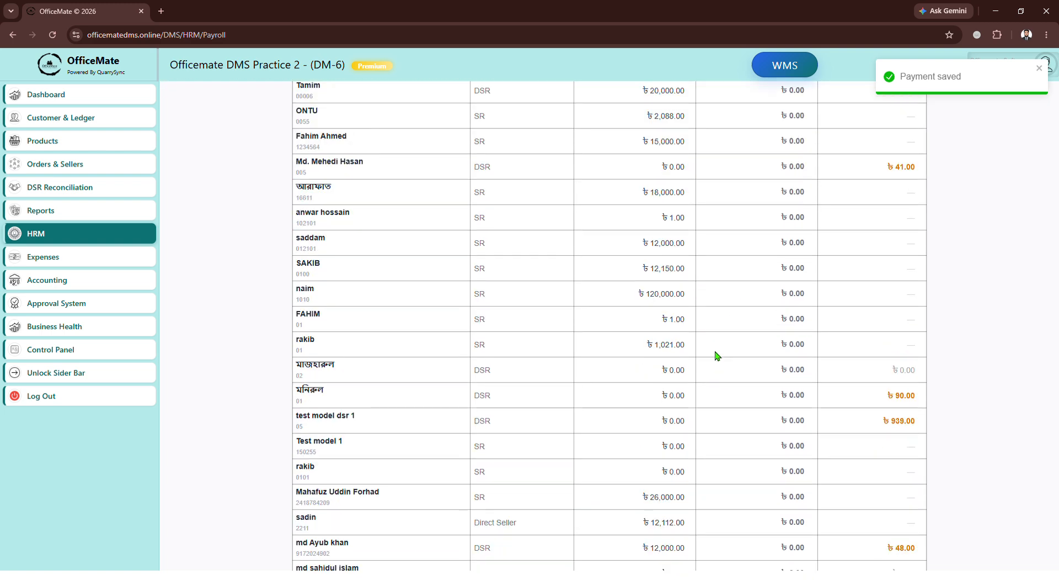
{"action": "scroll", "coordinate": [727, 418], "scroll_direction": "down", "scroll_amount": 14}
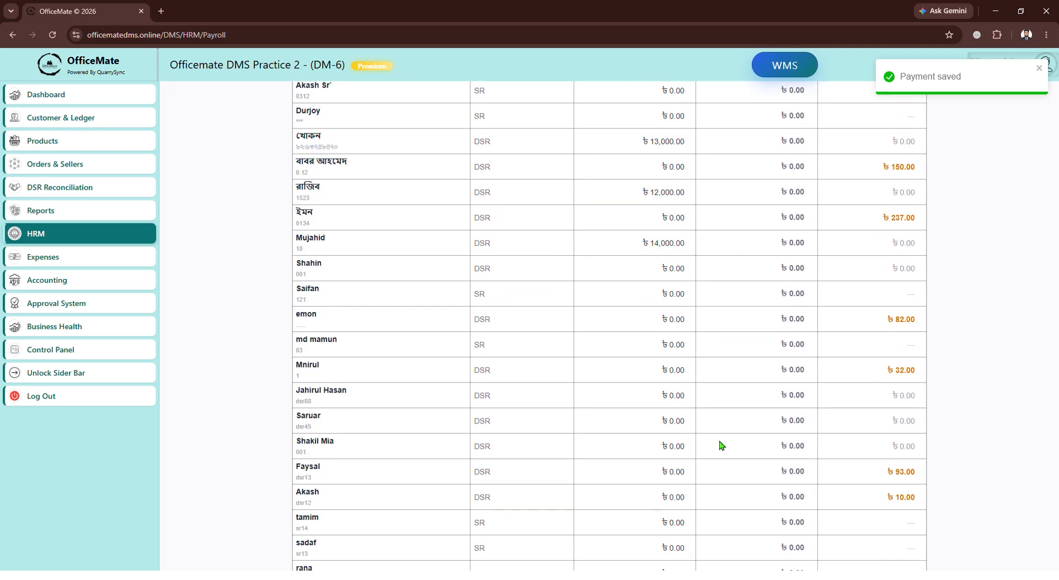
{"action": "scroll", "coordinate": [723, 460], "scroll_direction": "down", "scroll_amount": 5}
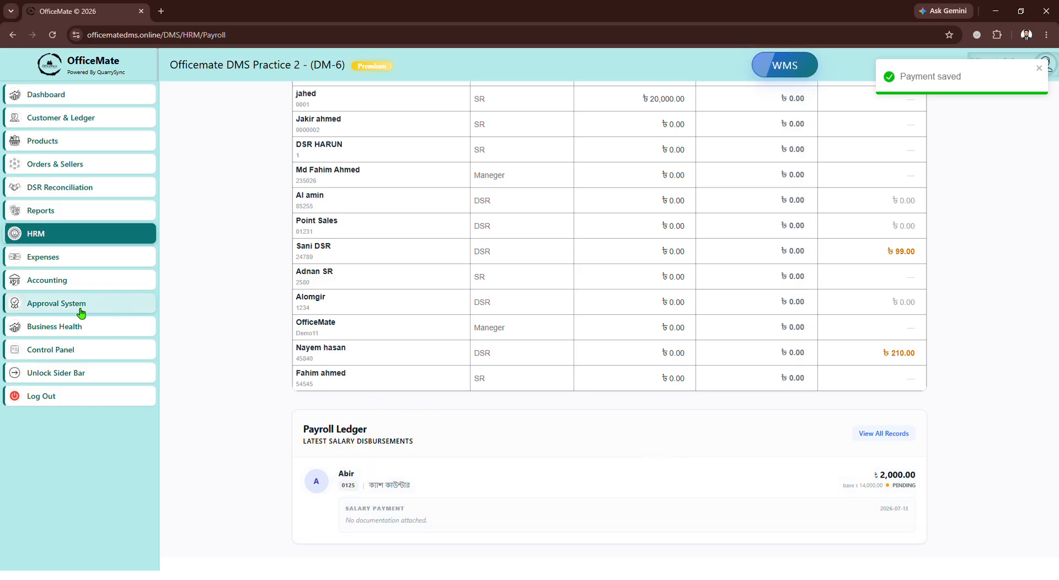
Approve the pending salary request for the second employee in the approval system.
{"action": "left_click", "coordinate": [57, 303]}
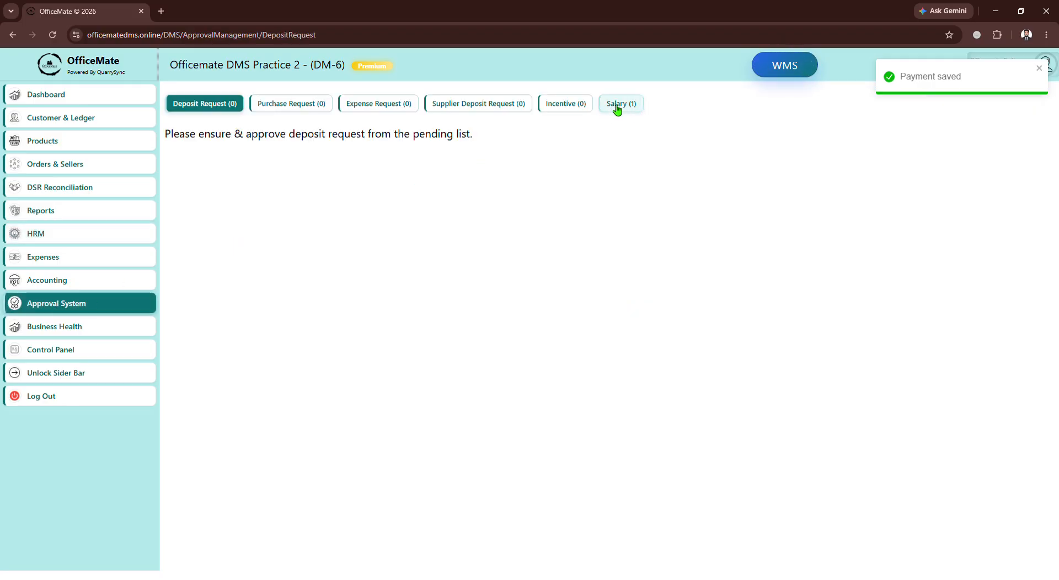
{"action": "left_click", "coordinate": [617, 107]}
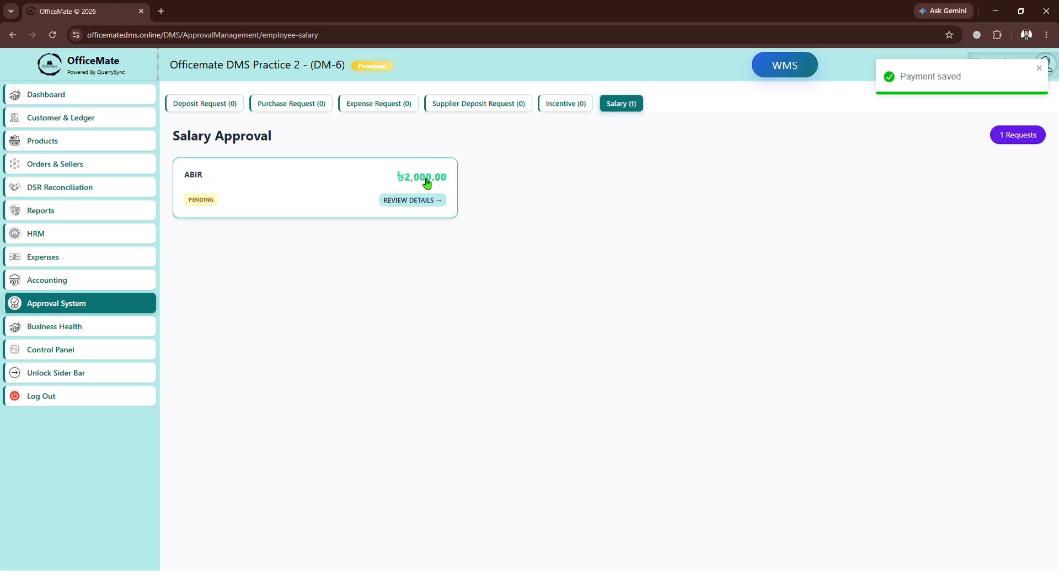
{"action": "left_click", "coordinate": [419, 200]}
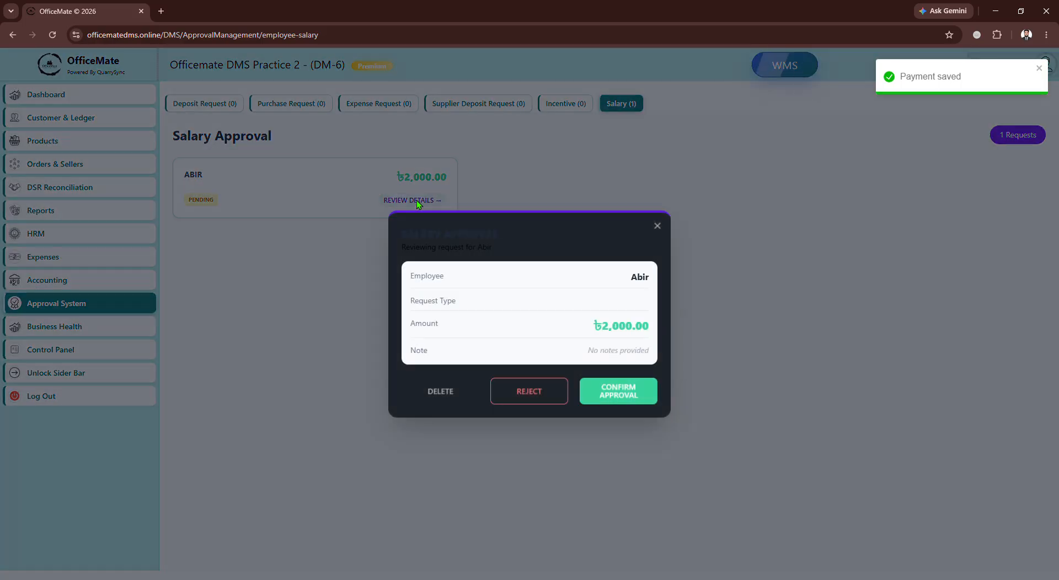
{"action": "left_click", "coordinate": [628, 397]}
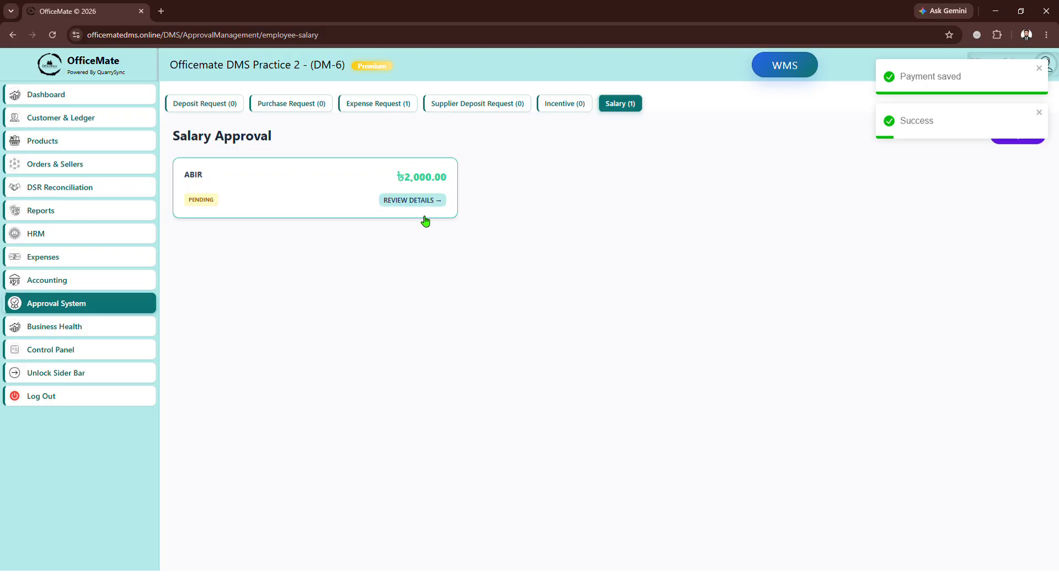
Return to the payroll overview and examine the updated employee balances.
{"action": "left_click", "coordinate": [102, 241]}
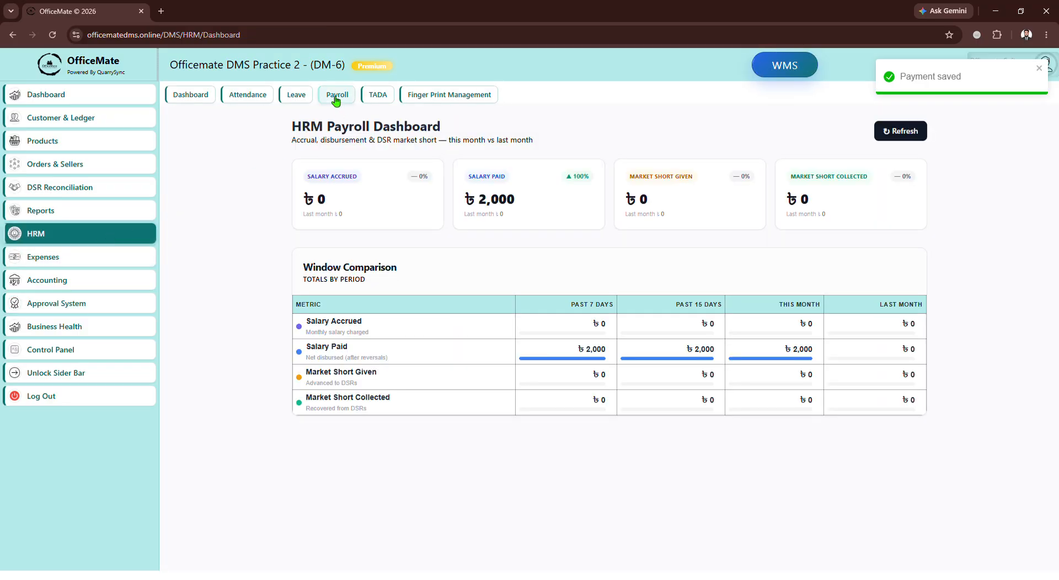
{"action": "left_click", "coordinate": [336, 98]}
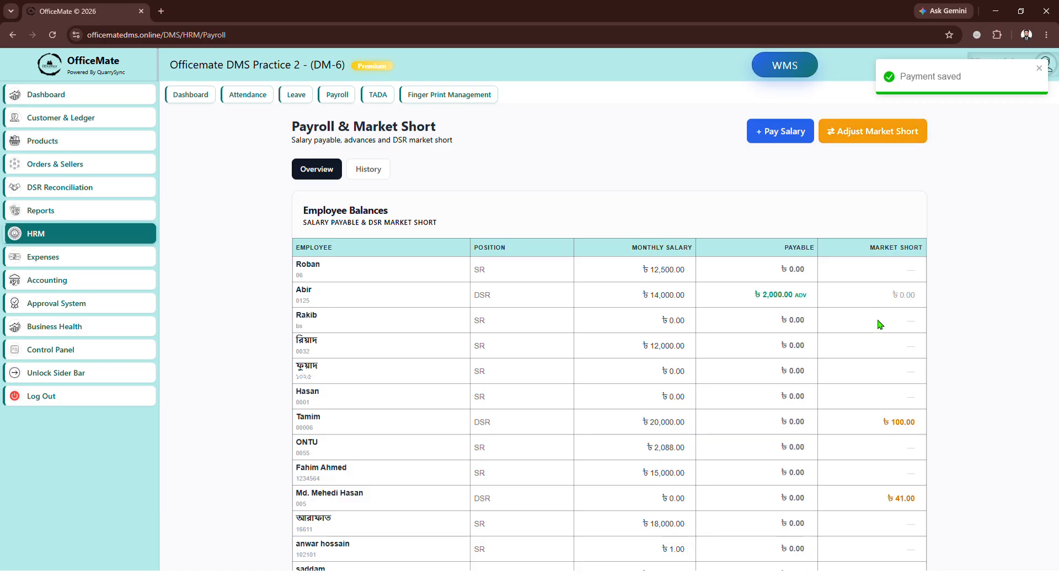
{"action": "scroll", "coordinate": [874, 326], "scroll_direction": "down", "scroll_amount": 1}
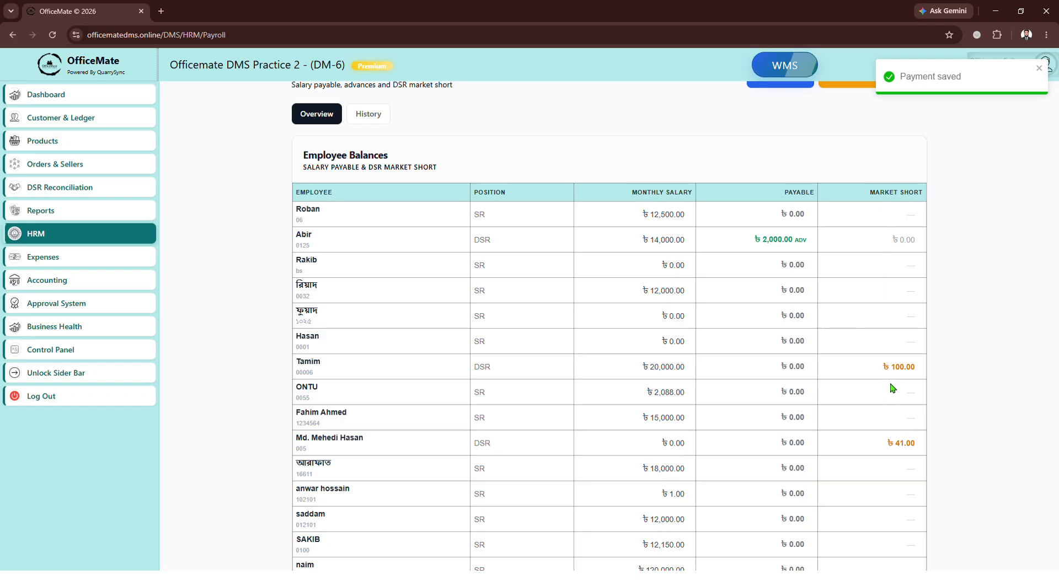
{"action": "scroll", "coordinate": [905, 397], "scroll_direction": "down", "scroll_amount": 3}
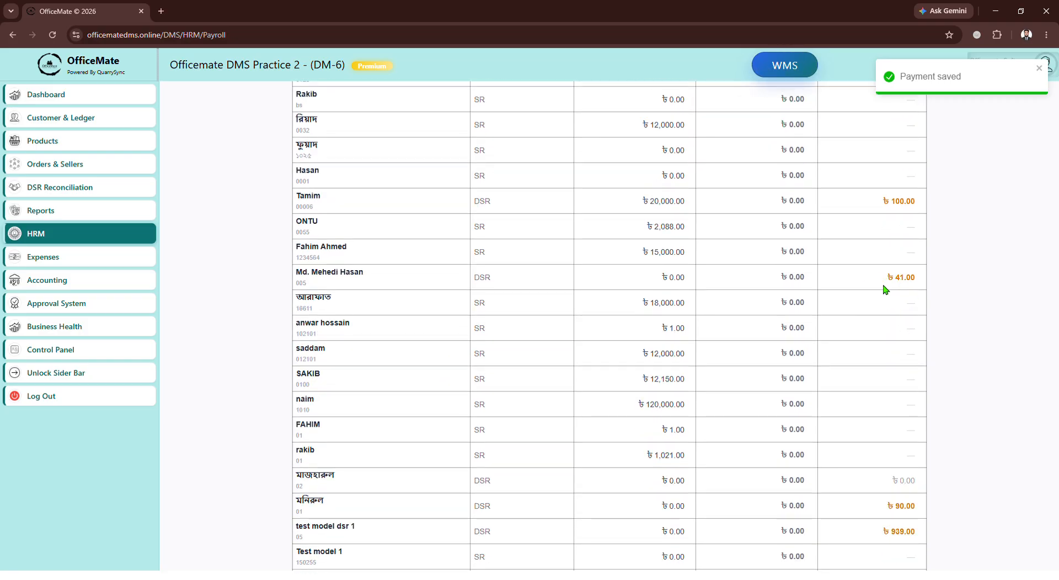
{"action": "scroll", "coordinate": [885, 290], "scroll_direction": "up", "scroll_amount": 4}
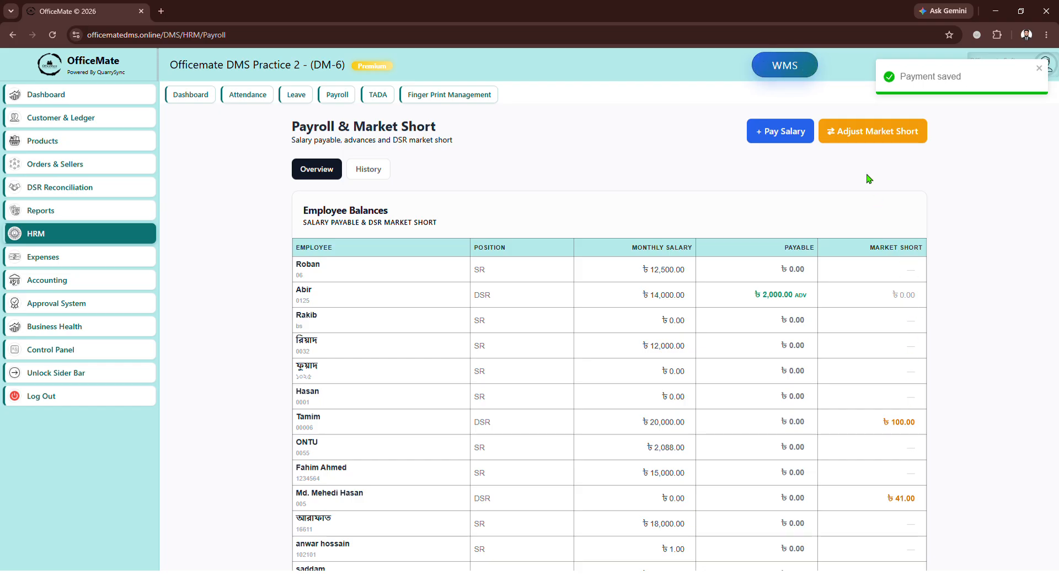
{"action": "left_click", "coordinate": [866, 133]}
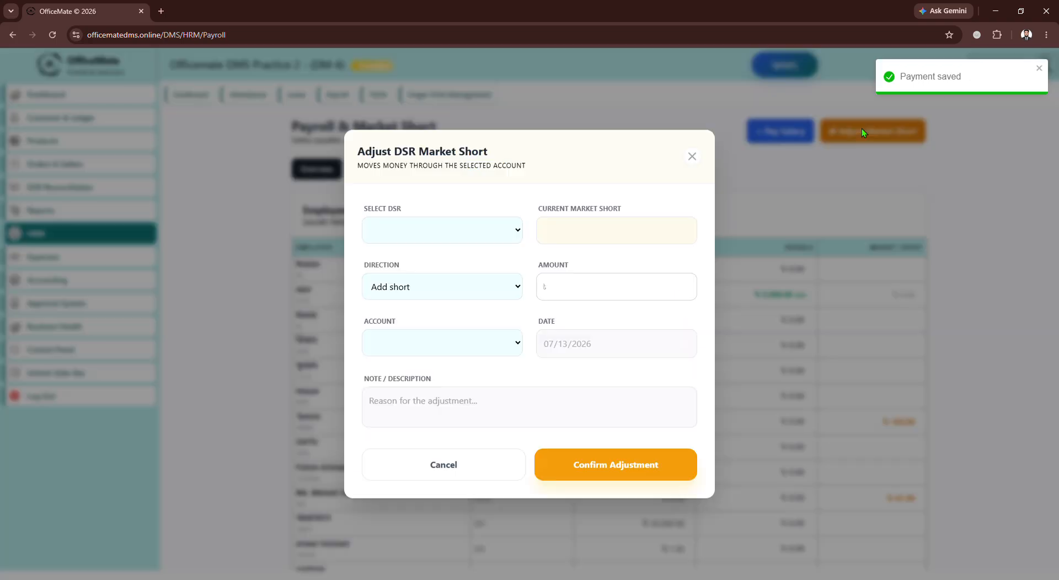
{"action": "left_click", "coordinate": [421, 233]}
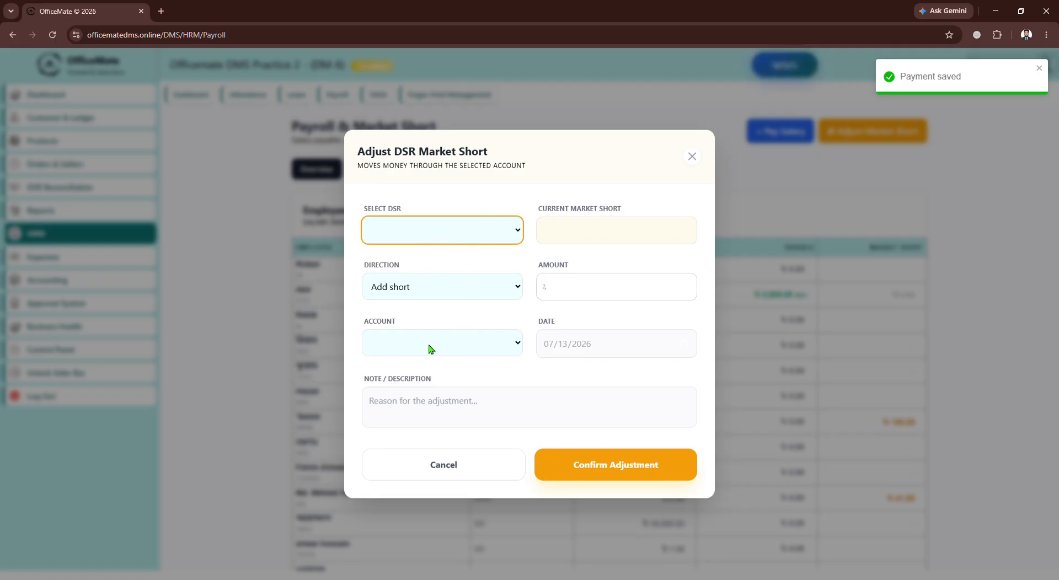
{"action": "left_click", "coordinate": [691, 156]}
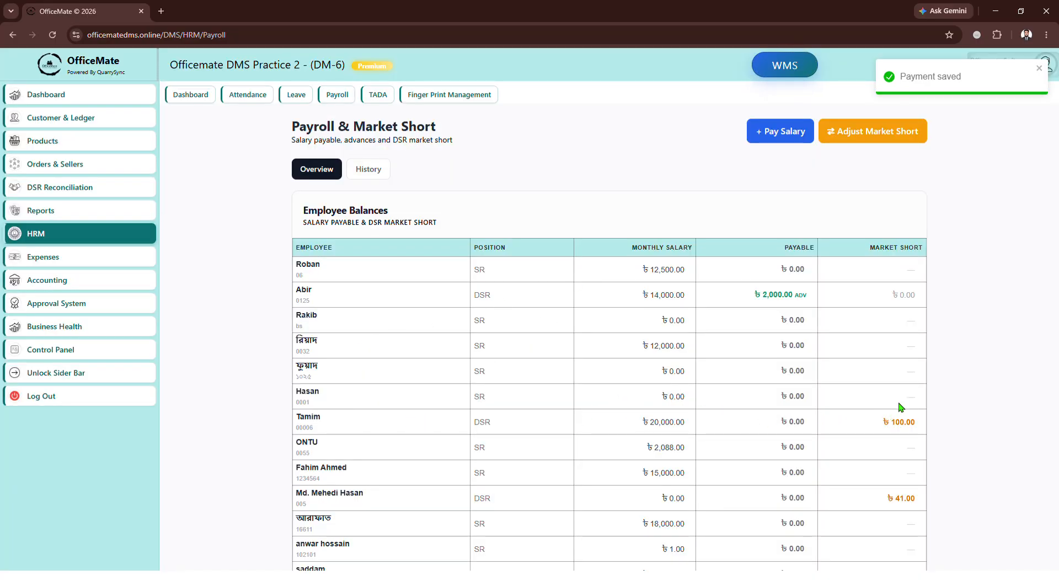
Start a market short adjustment for the DSR listed seventh, reducing the short by 50.
{"action": "left_click", "coordinate": [859, 141]}
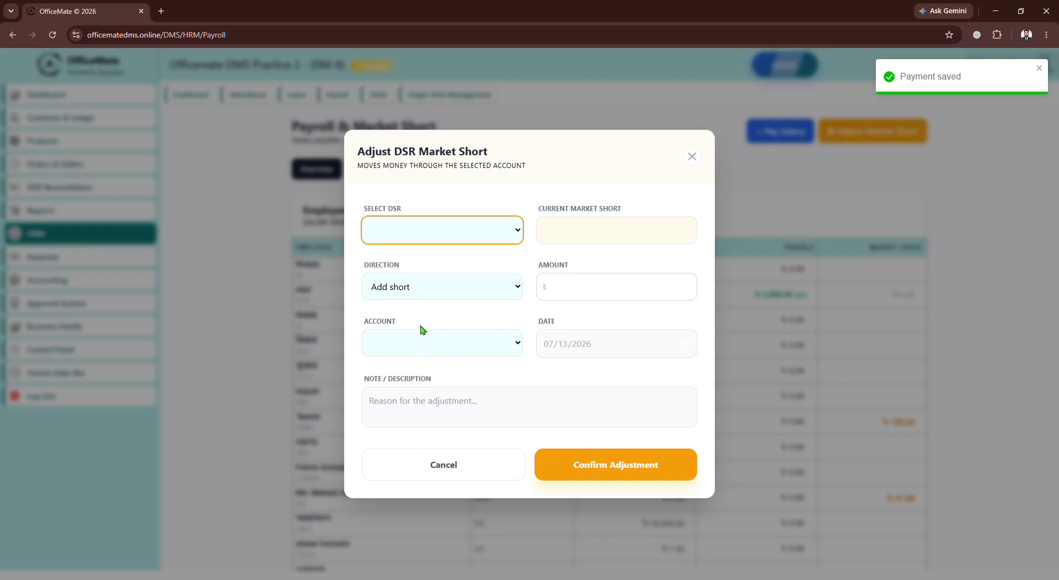
{"action": "left_click", "coordinate": [401, 288]}
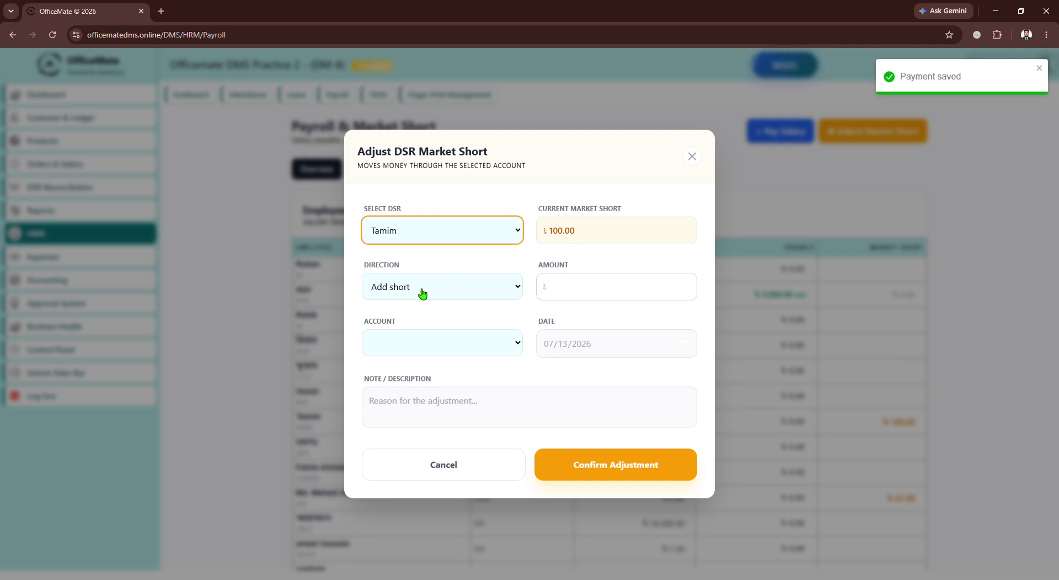
{"action": "left_click", "coordinate": [589, 297]}
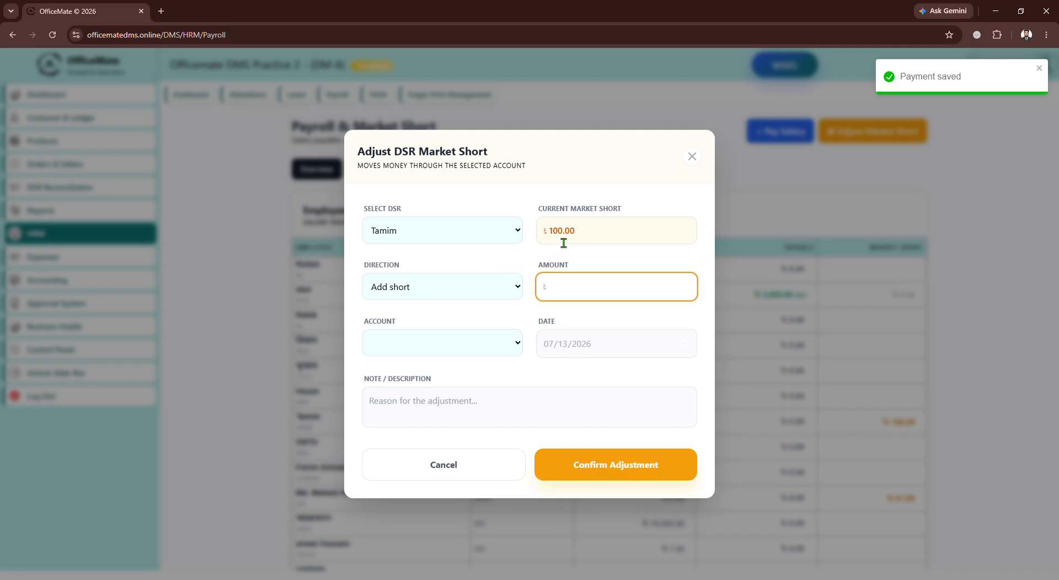
{"action": "left_click", "coordinate": [506, 293]}
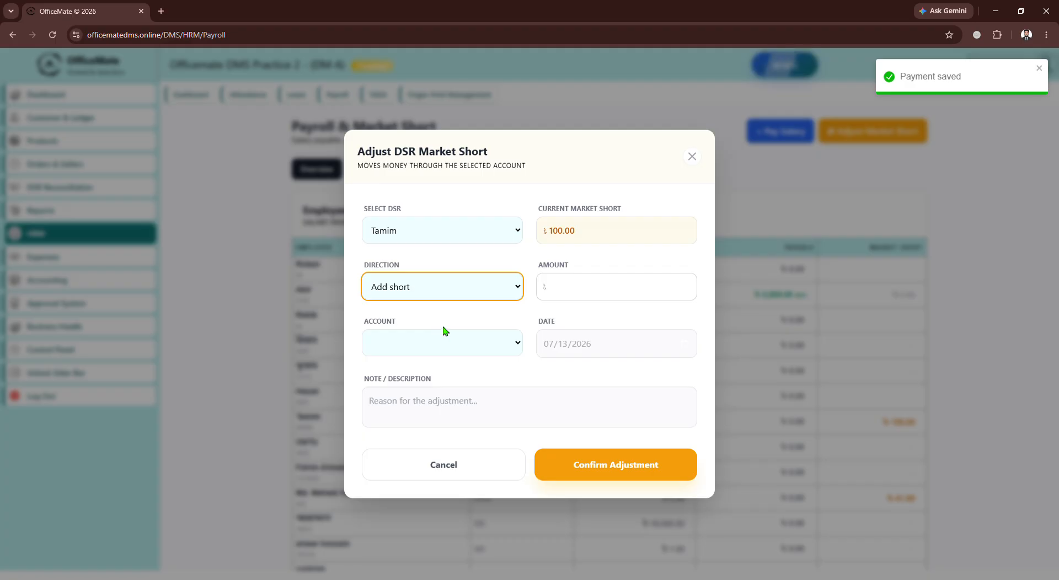
{"action": "key", "text": "Down"}
{"action": "left_click", "coordinate": [576, 294]}
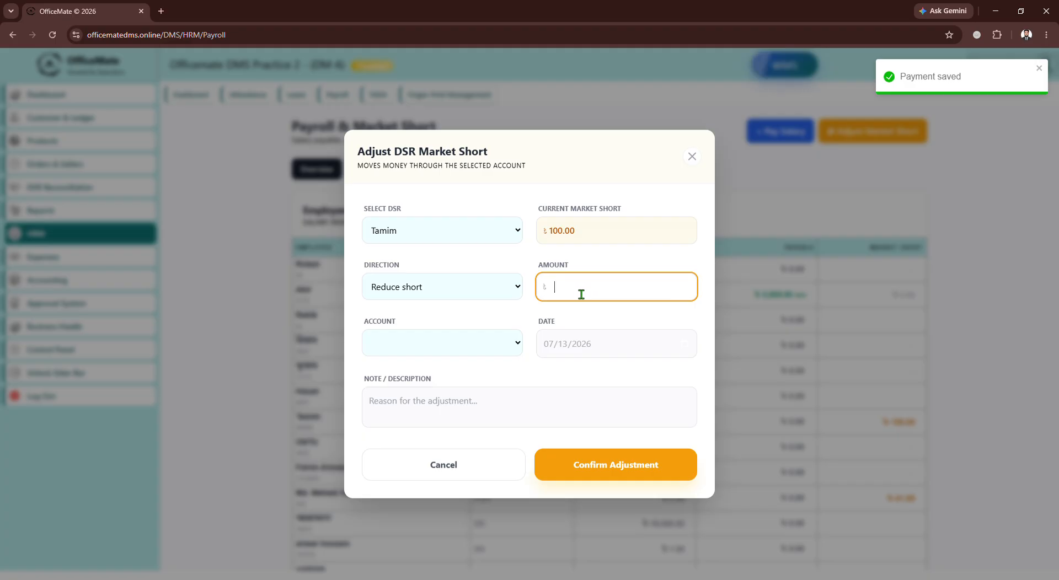
{"action": "type", "text": "50"}
Take the adjustment through the cash counter account and confirm it.
{"action": "left_click", "coordinate": [500, 348]}
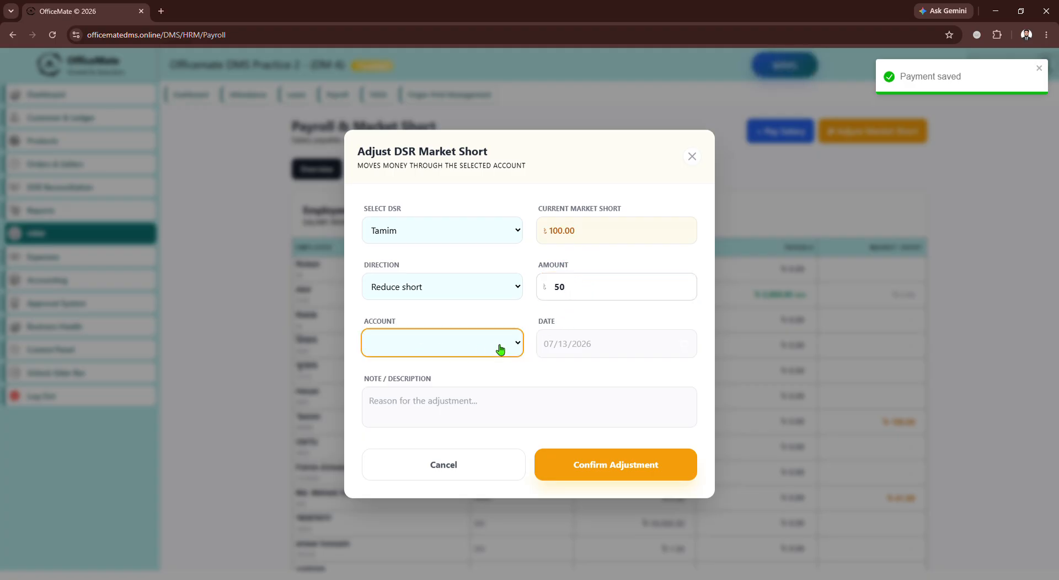
{"action": "left_click", "coordinate": [425, 436]}
{"action": "left_click", "coordinate": [409, 409]}
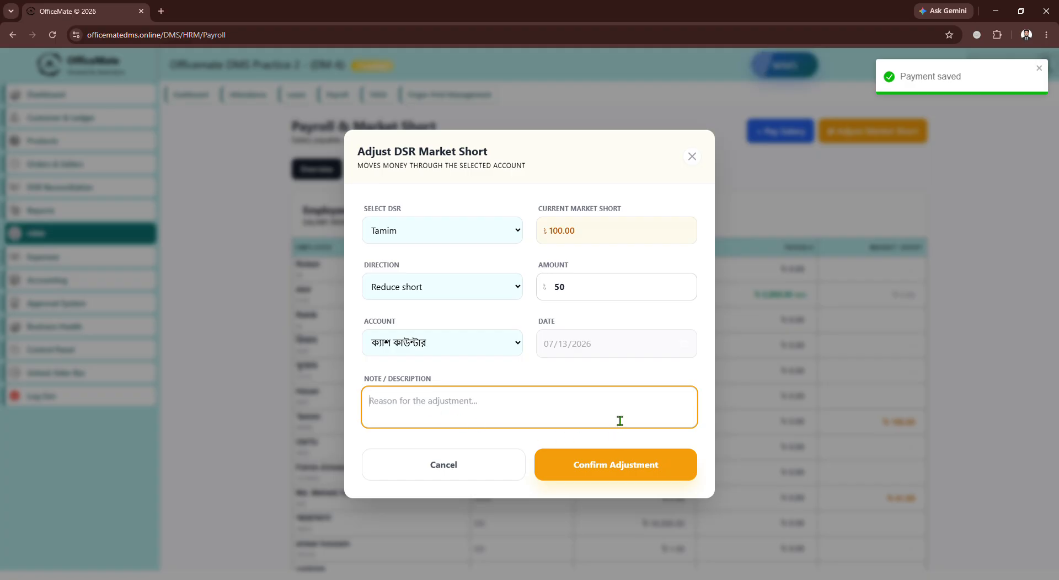
{"action": "left_click", "coordinate": [638, 467]}
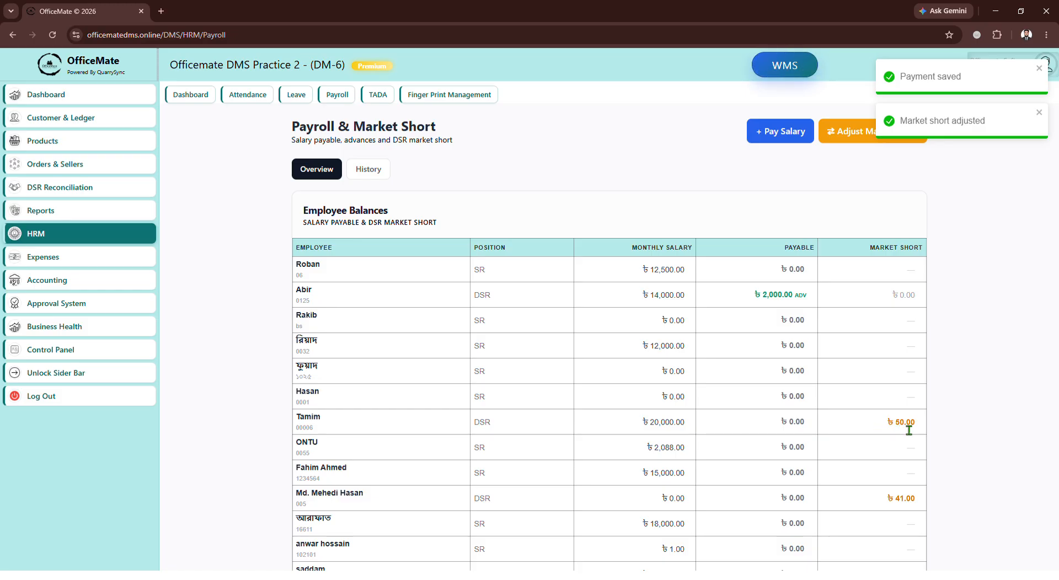
Open the payroll history and examine the recorded salary and market short transactions.
{"action": "left_click_drag", "start_coordinate": [886, 423], "coordinate": [917, 425]}
{"action": "left_click", "coordinate": [370, 170]}
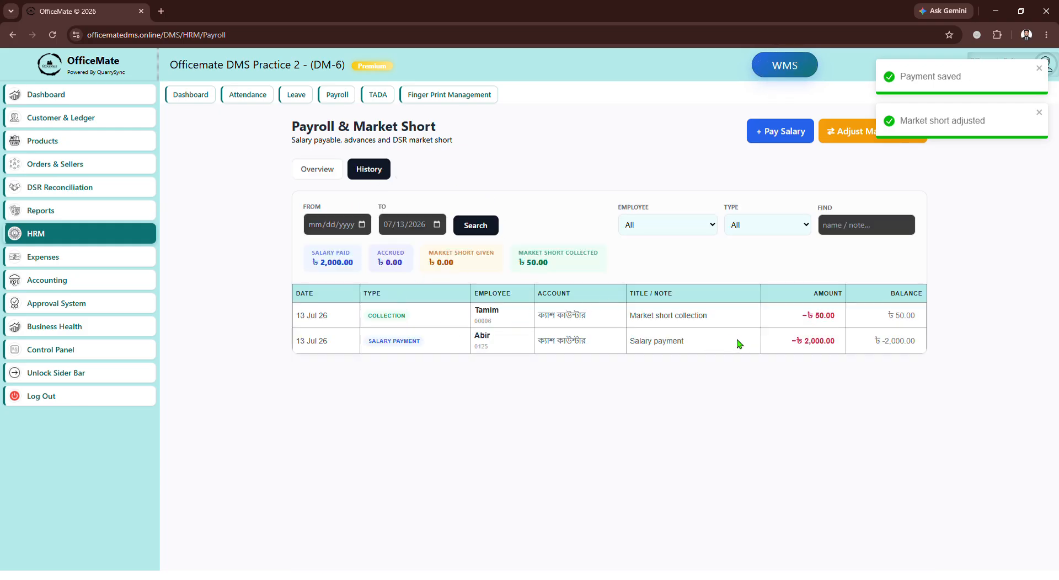
{"action": "left_click", "coordinate": [686, 229]}
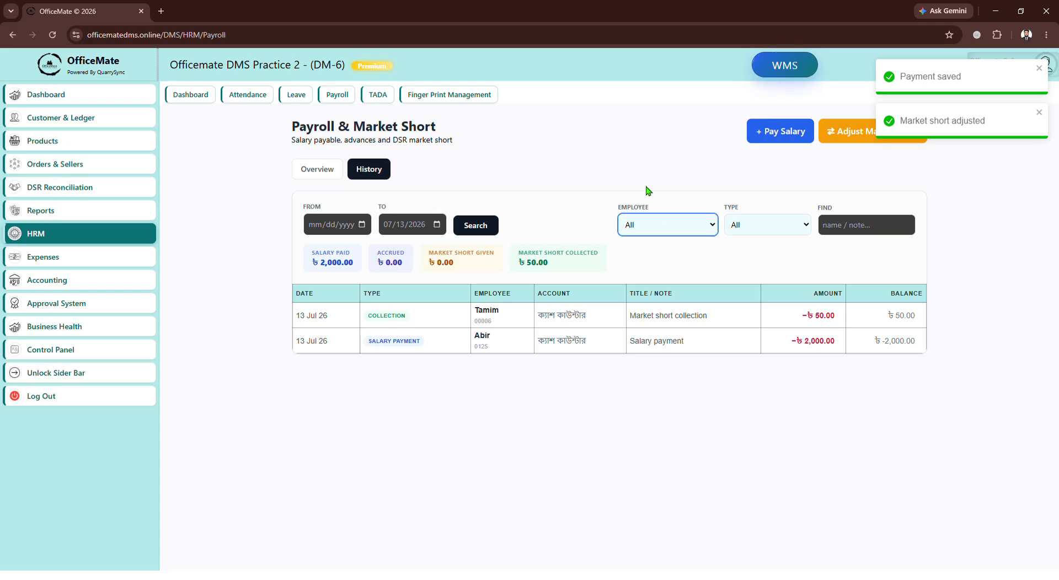
{"action": "left_click", "coordinate": [631, 159]}
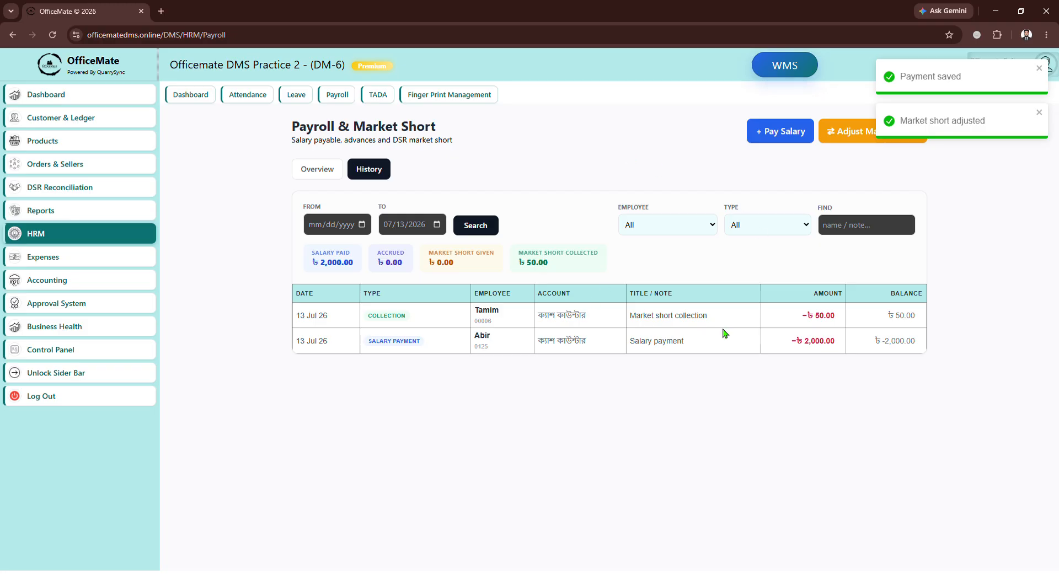
Start a new TADA session for the first listed employee with both TA and DA checked.
{"action": "left_click", "coordinate": [377, 100]}
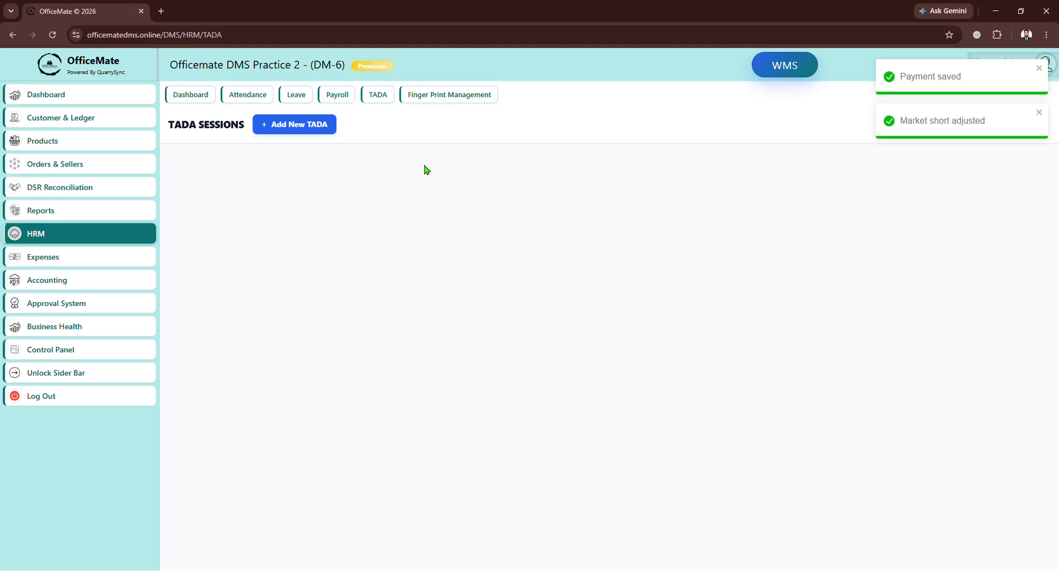
{"action": "left_click", "coordinate": [293, 130]}
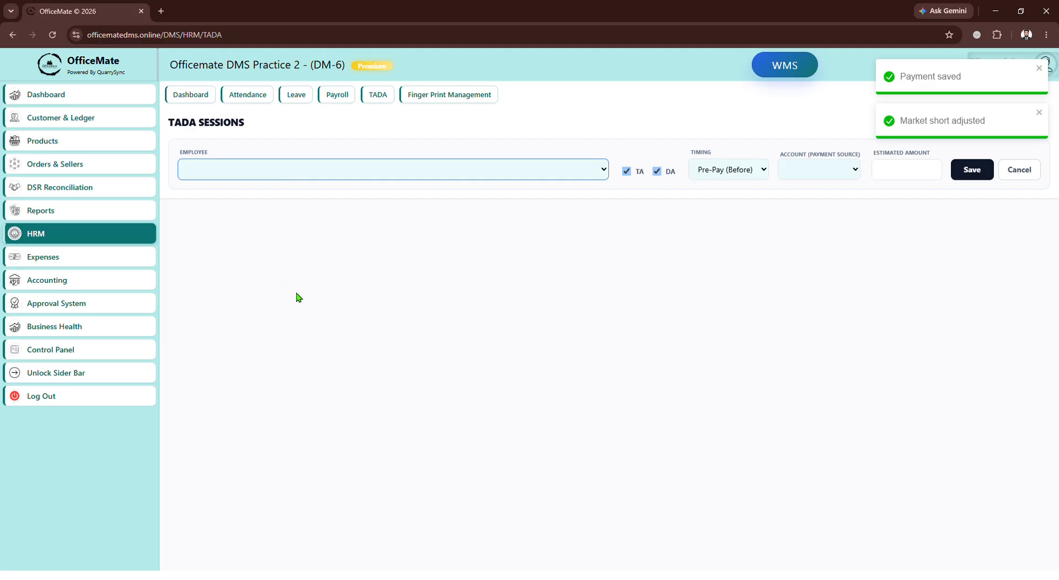
{"action": "key", "text": "Down"}
{"action": "left_click", "coordinate": [656, 171]}
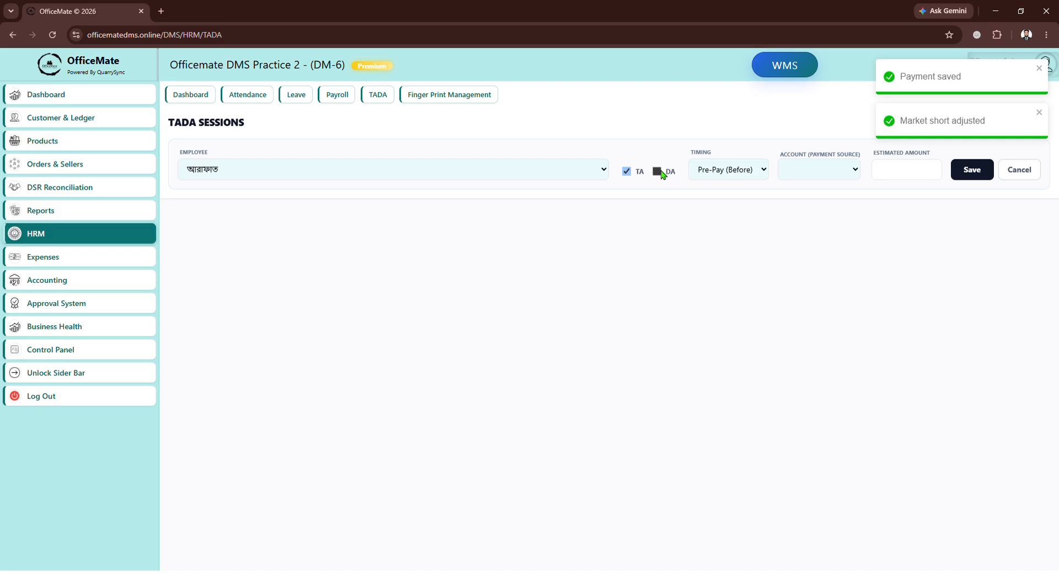
{"action": "left_click", "coordinate": [659, 172]}
Set the TADA session to Pre-Pay (Before) from the cash counter account with an estimated amount of 1500, and save it.
{"action": "left_click", "coordinate": [754, 177]}
{"action": "left_click", "coordinate": [822, 176]}
{"action": "key", "text": "Down"}
{"action": "left_click", "coordinate": [894, 177]}
{"action": "type", "text": "1500"}
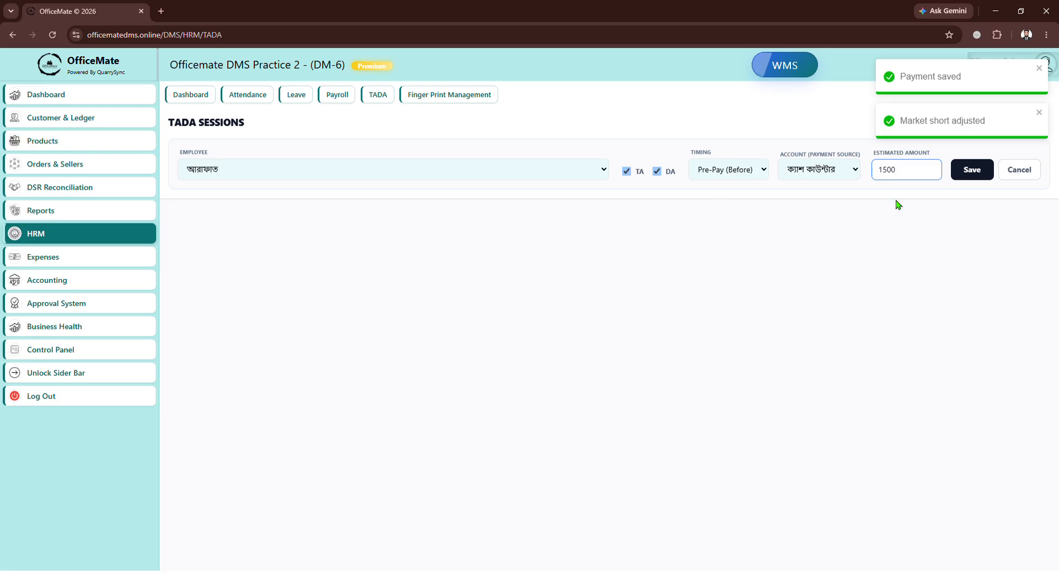
{"action": "left_click", "coordinate": [973, 171]}
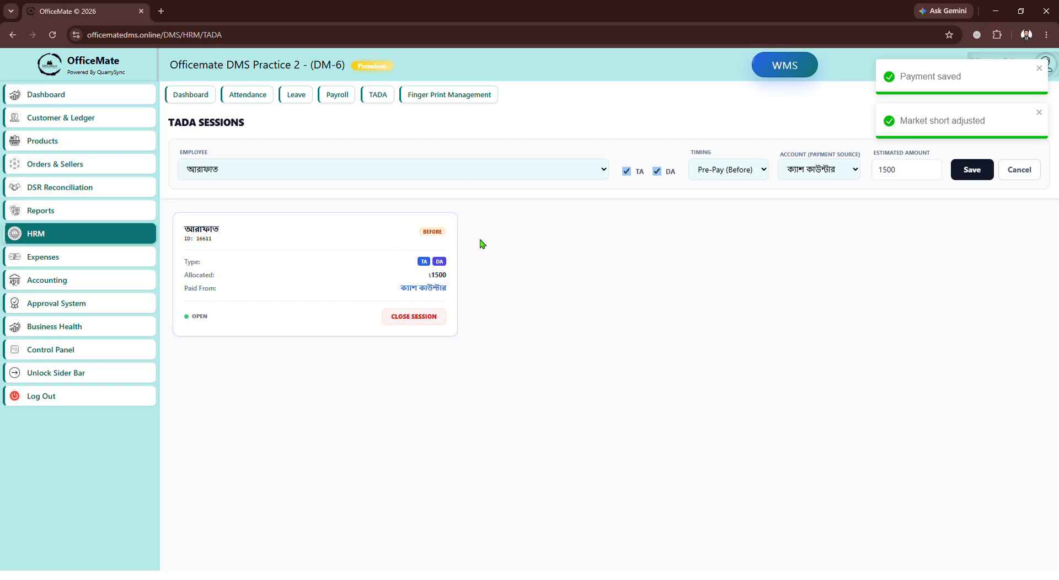
Close the employee's TADA session, entering an actual spent amount of 1550 and confirming.
{"action": "left_click", "coordinate": [411, 318]}
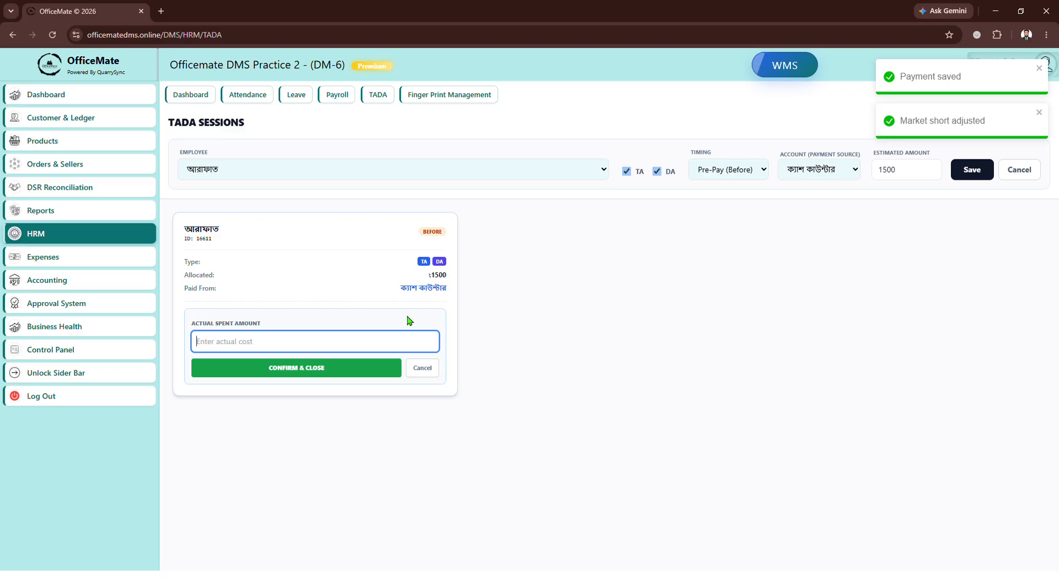
{"action": "left_click_drag", "start_coordinate": [193, 329], "coordinate": [258, 349]}
{"action": "left_click", "coordinate": [258, 351]}
{"action": "type", "text": "1550"}
{"action": "type", "text": "5"}
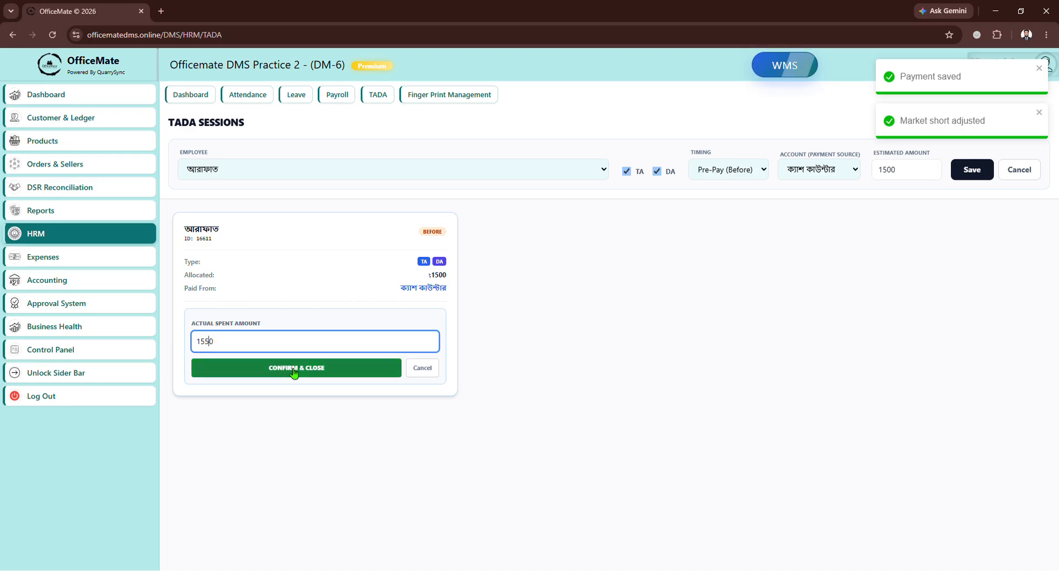
{"action": "left_click", "coordinate": [294, 373]}
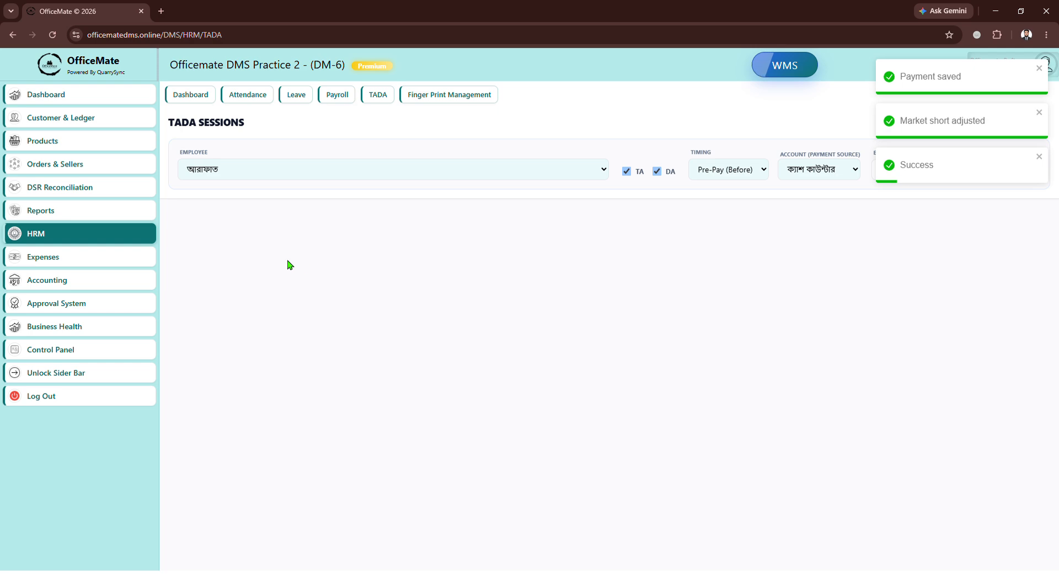
Open the expense list and examine the new TADA and salary expense entries.
{"action": "left_click", "coordinate": [112, 265]}
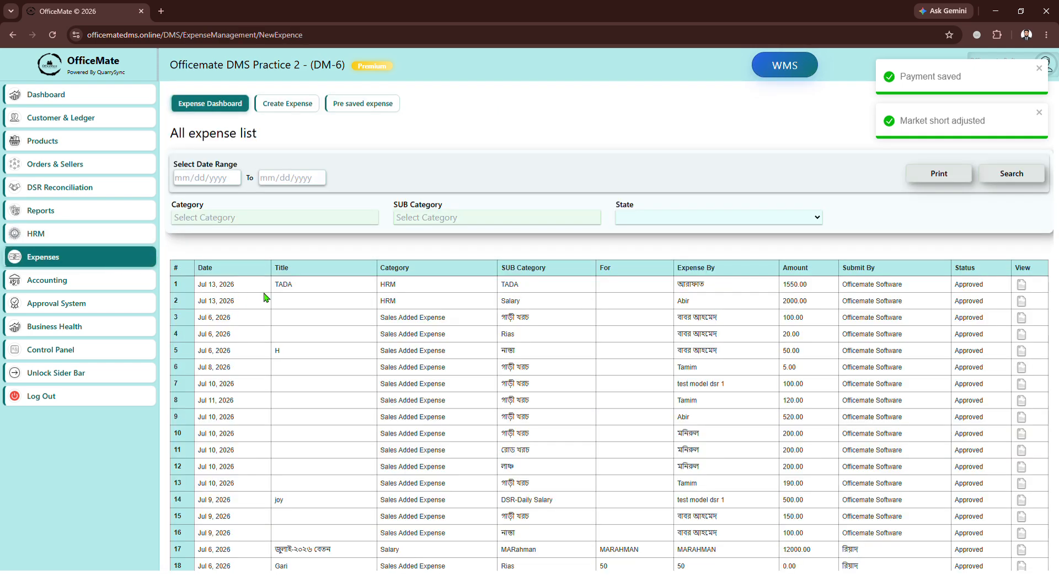
{"action": "left_click_drag", "start_coordinate": [272, 286], "coordinate": [297, 285]}
{"action": "left_click_drag", "start_coordinate": [504, 285], "coordinate": [554, 289]}
{"action": "left_click_drag", "start_coordinate": [792, 285], "coordinate": [814, 289]}
Return to HRM, pass through the payroll dashboard and TADA tab, and open Finger Print Management.
{"action": "left_click", "coordinate": [58, 237]}
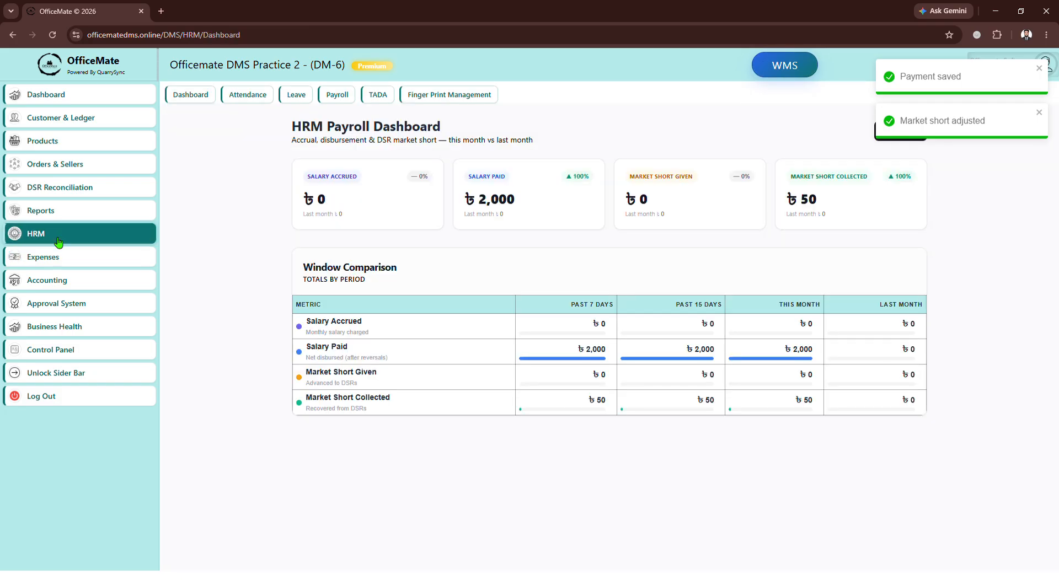
{"action": "left_click", "coordinate": [385, 104]}
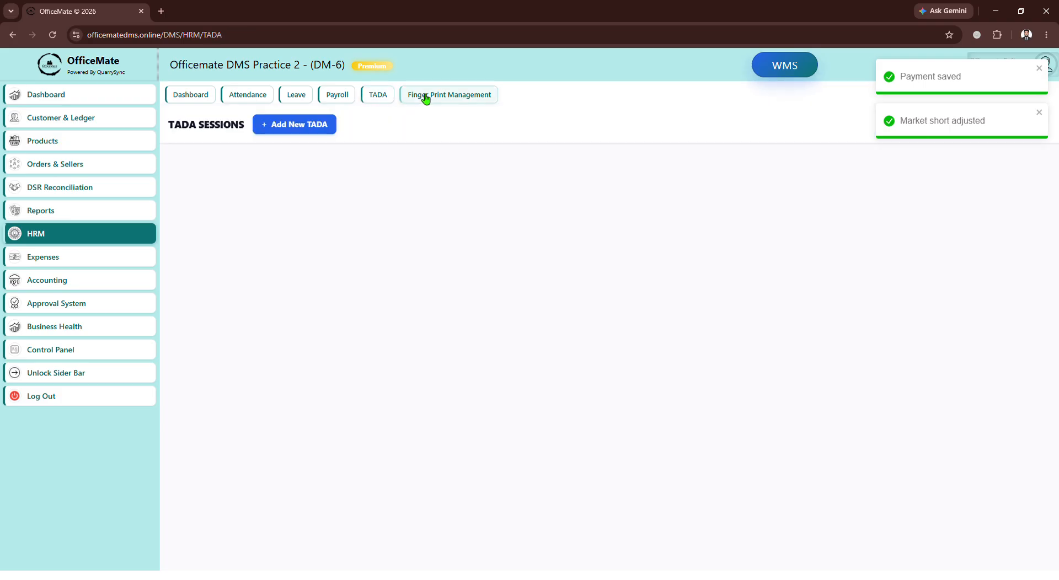
{"action": "left_click", "coordinate": [426, 99]}
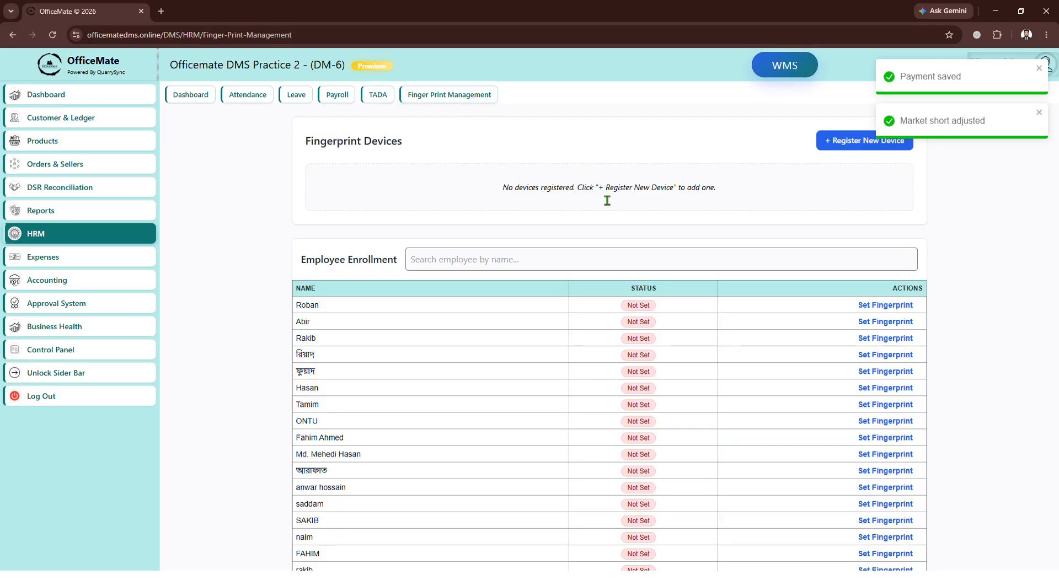